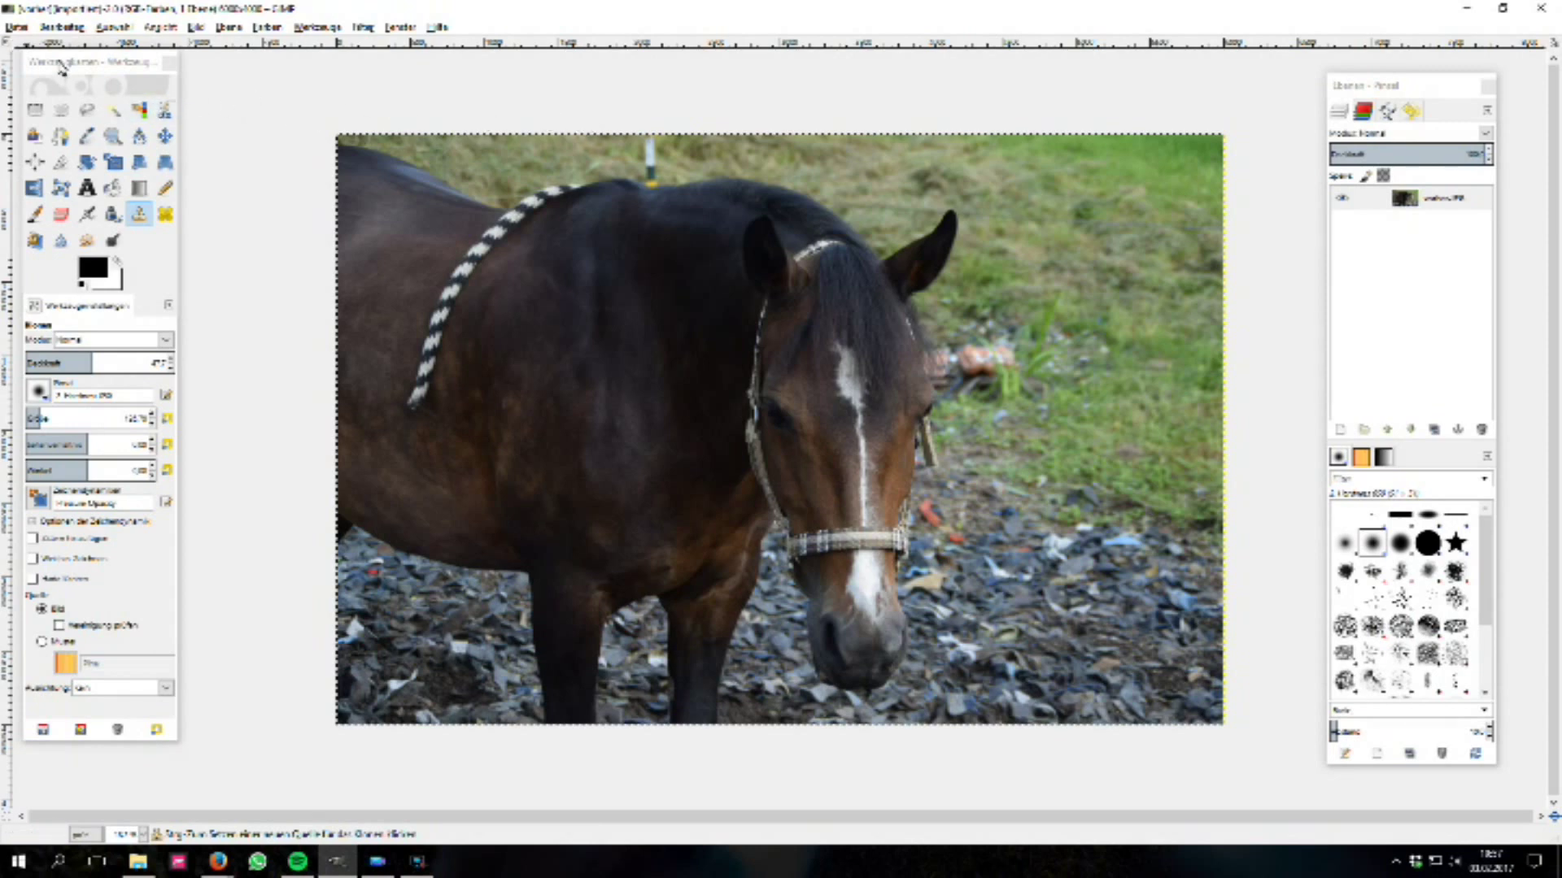
Step: Open the horse JPG from the Desktop folder in GIMP
left_click(16, 27)
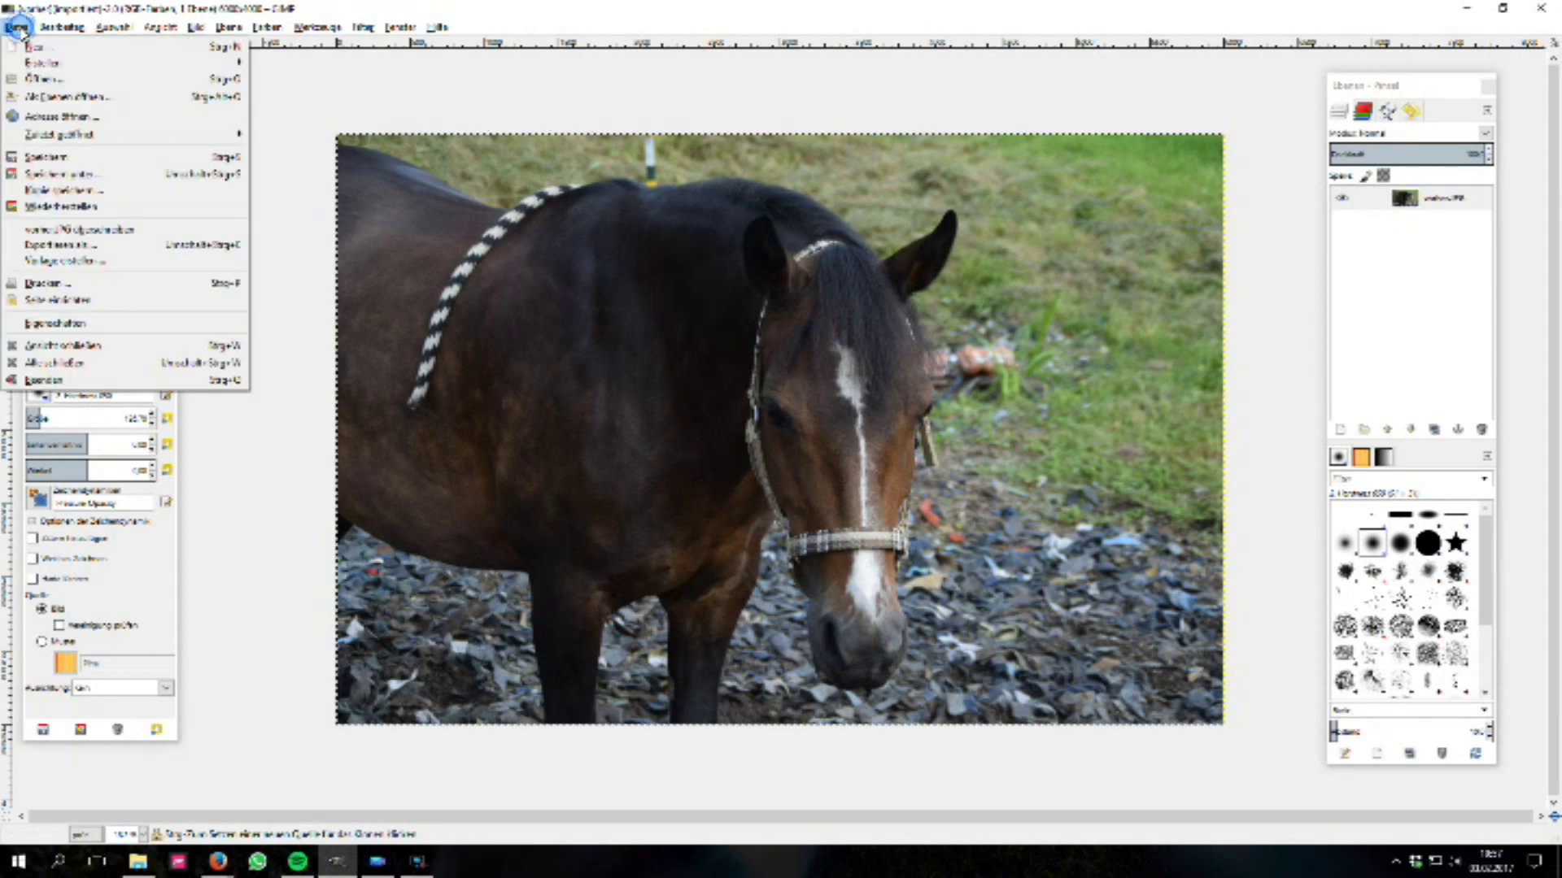
left_click(49, 79)
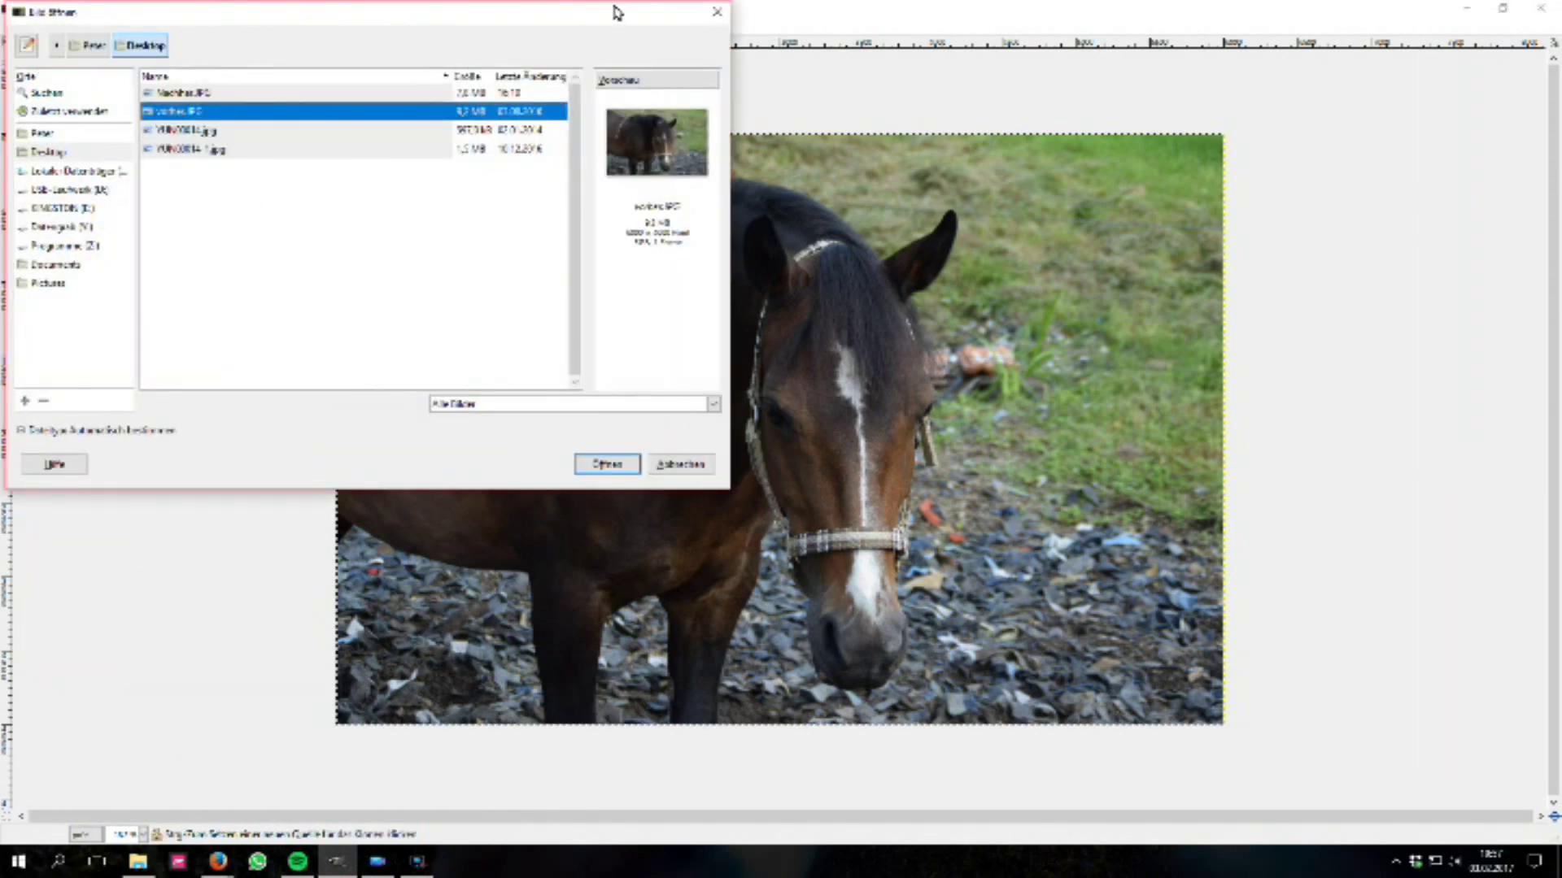
left_click(716, 15)
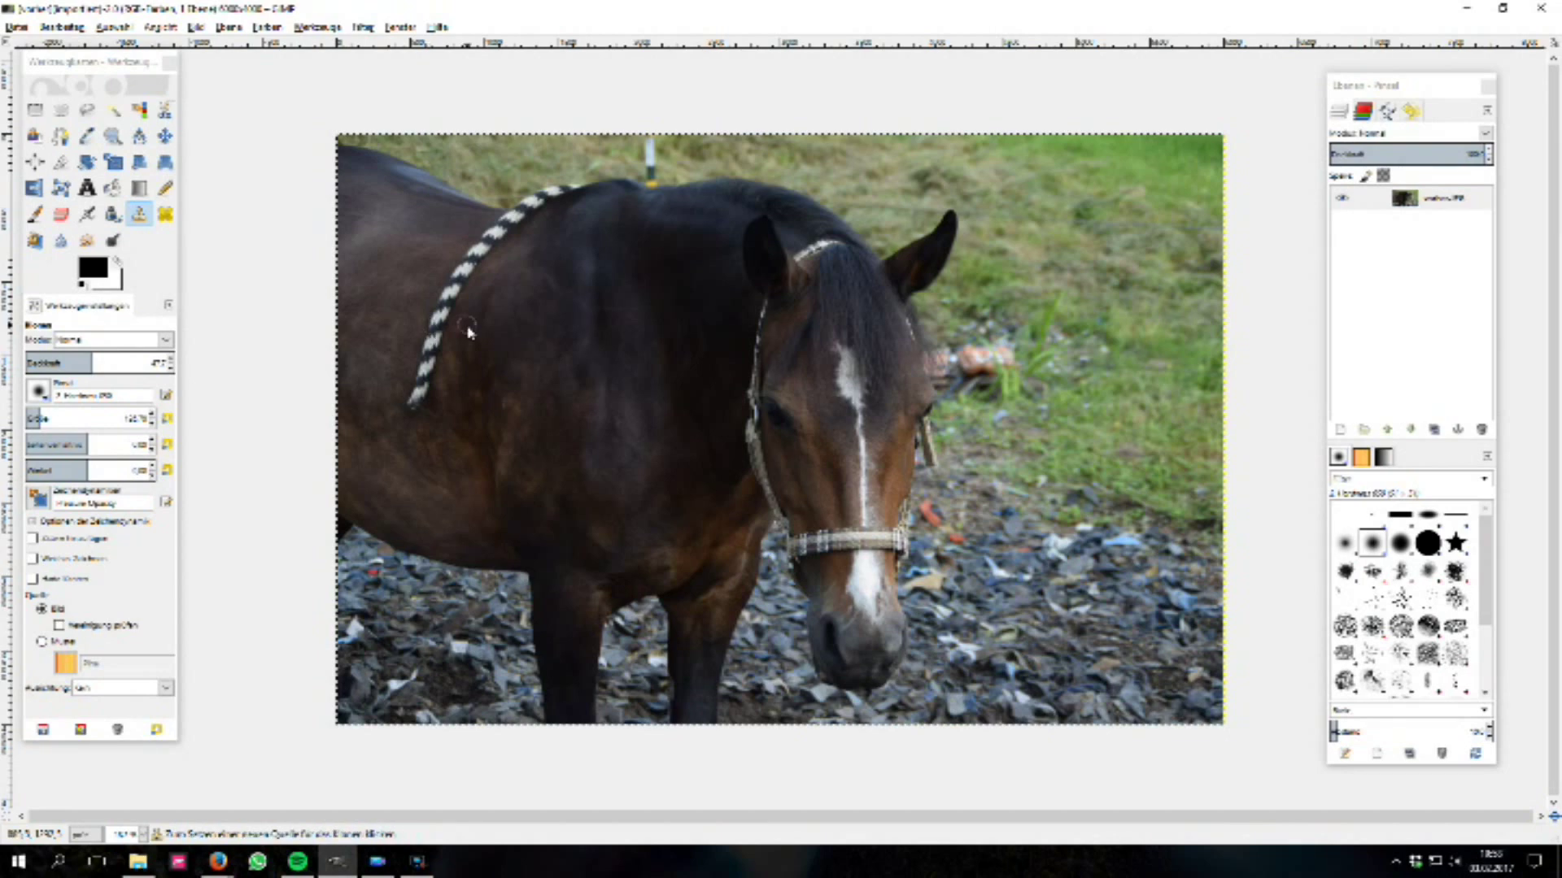
Step: Zoom in so the horse's back and the entire braided rope fill the view
scroll(454, 322, "up", 1)
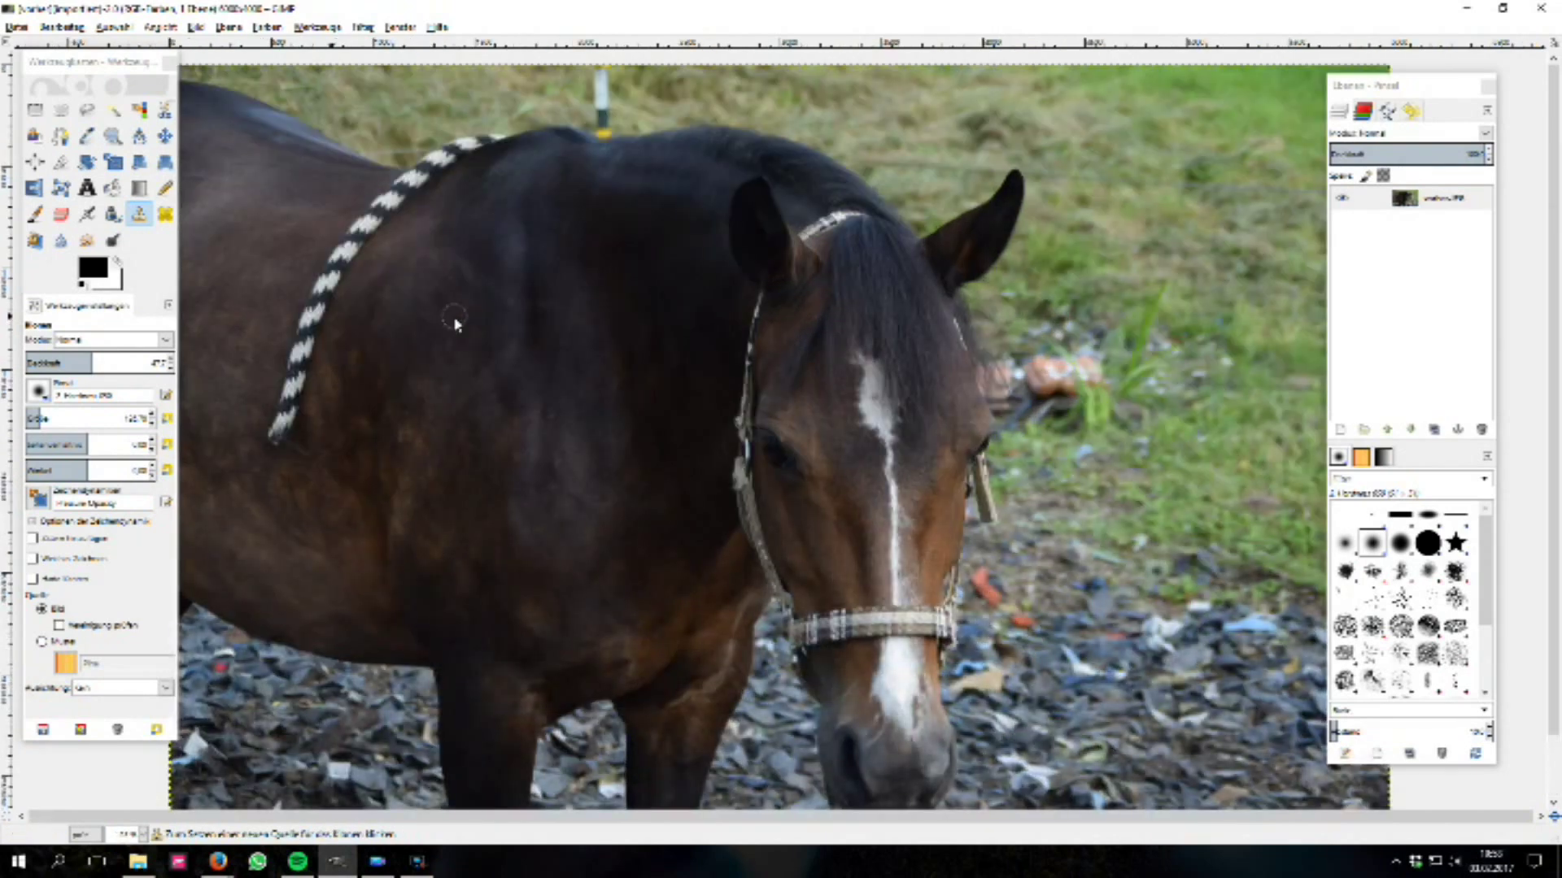
scroll(291, 266, "up", 3)
scroll(290, 266, "up", 1)
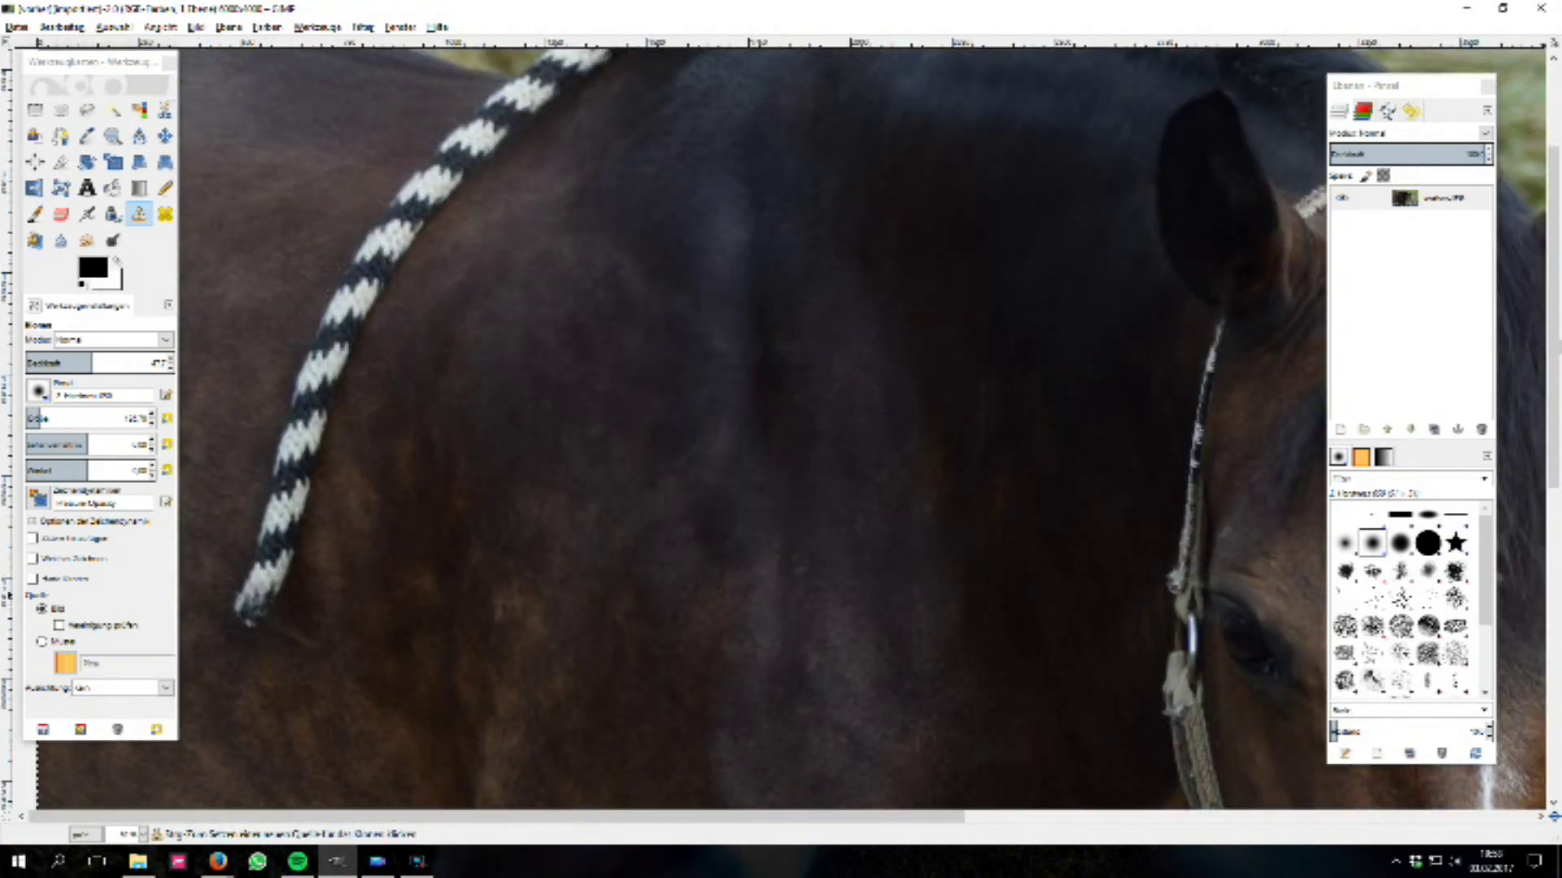
scroll(1549, 407, "up", 3)
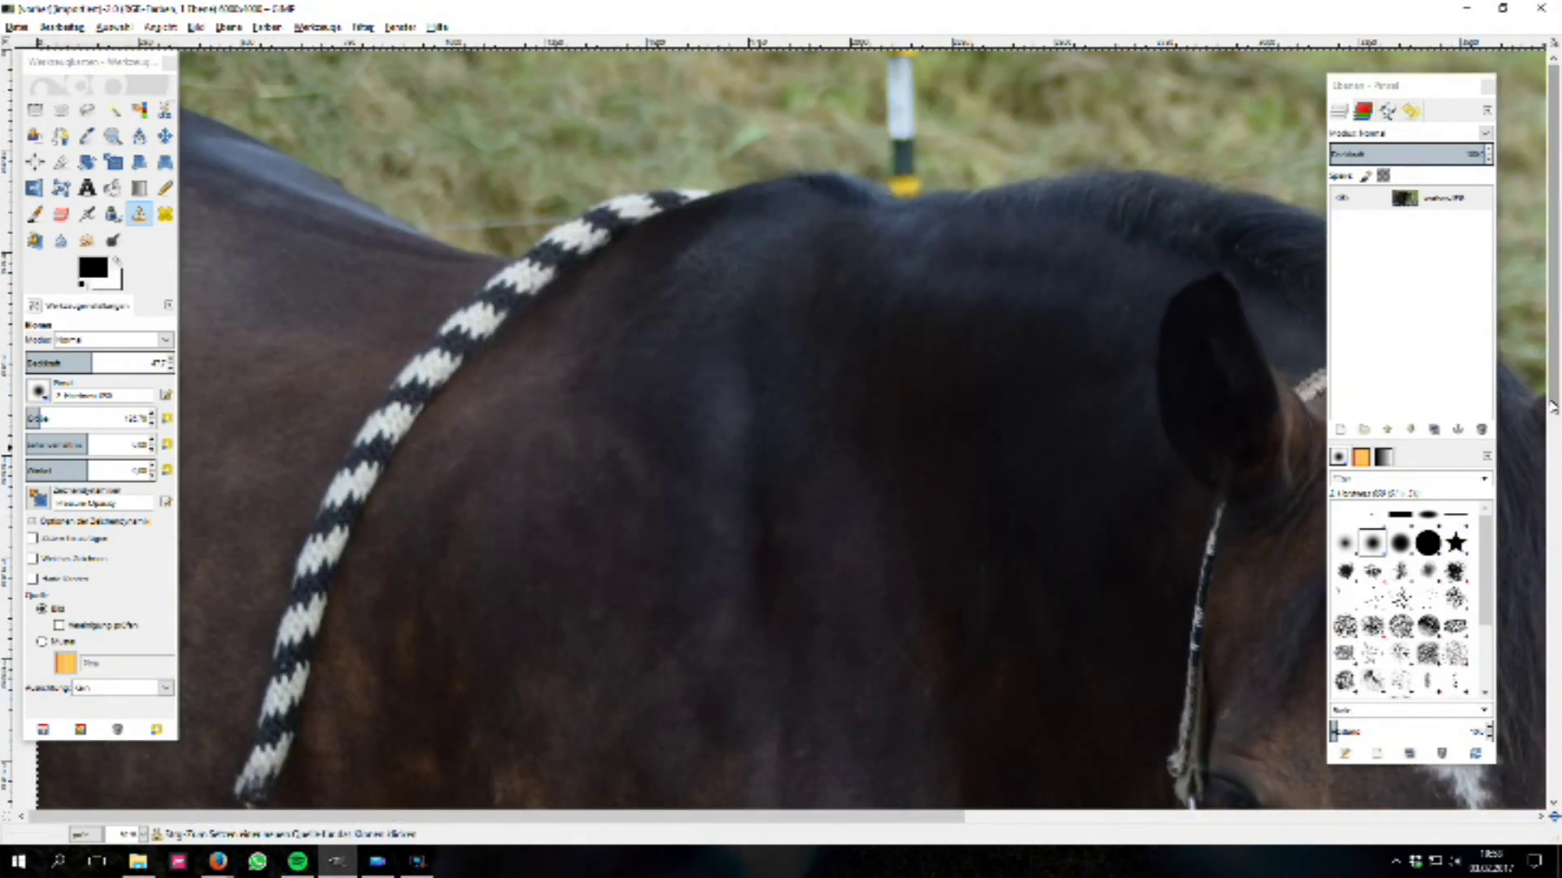
scroll(1551, 406, "down", 1)
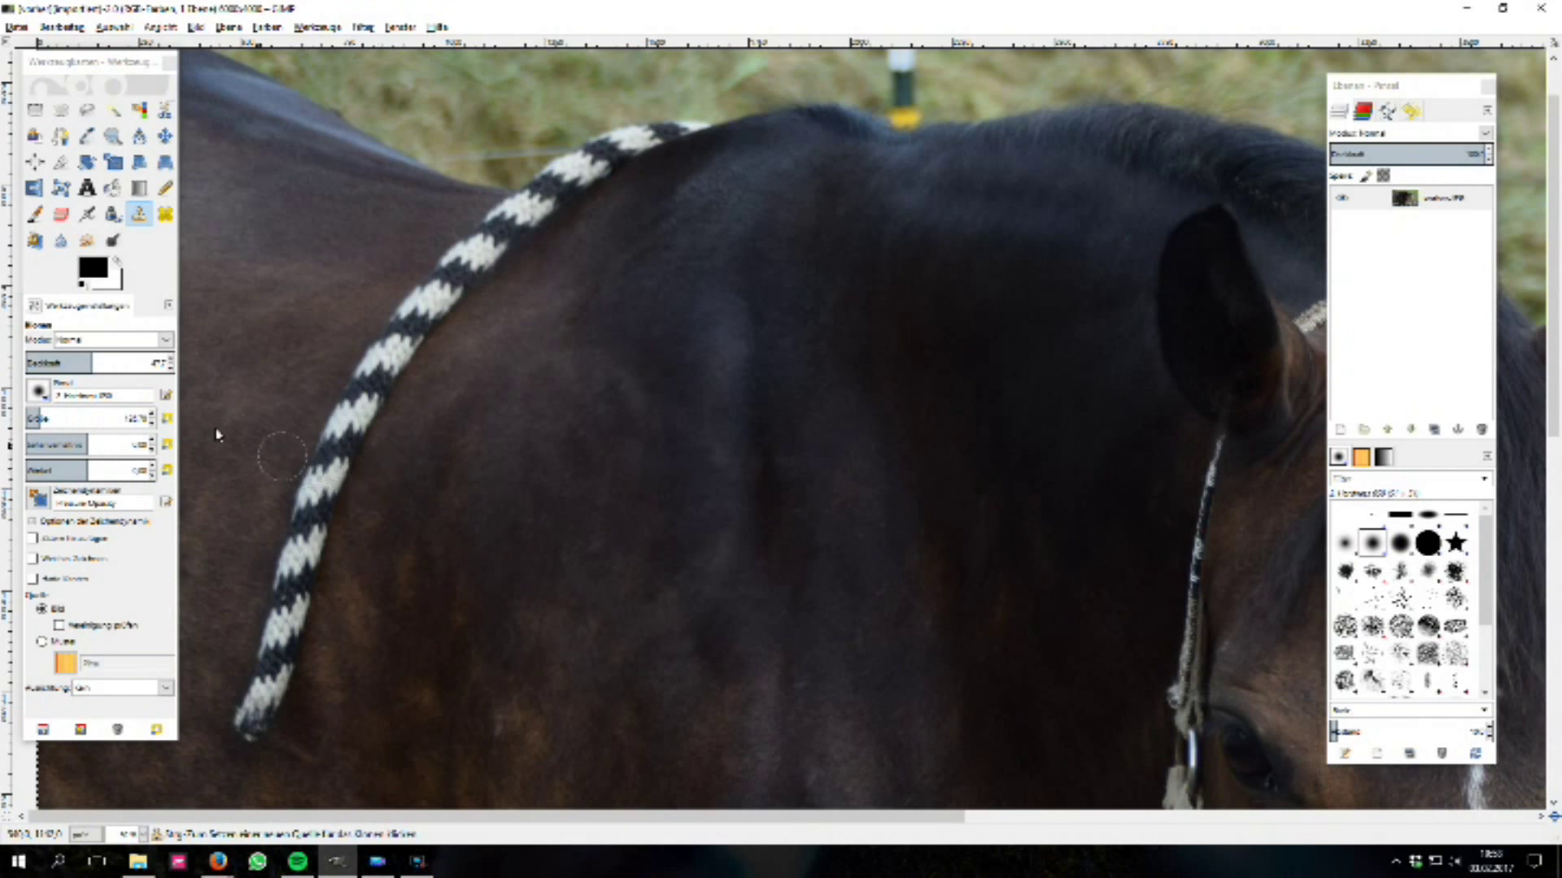
left_click(154, 365)
Step: At 100% clone opacity, clone nearby dark fur over the middle and lower rope
left_click_drag(88, 367, 209, 379)
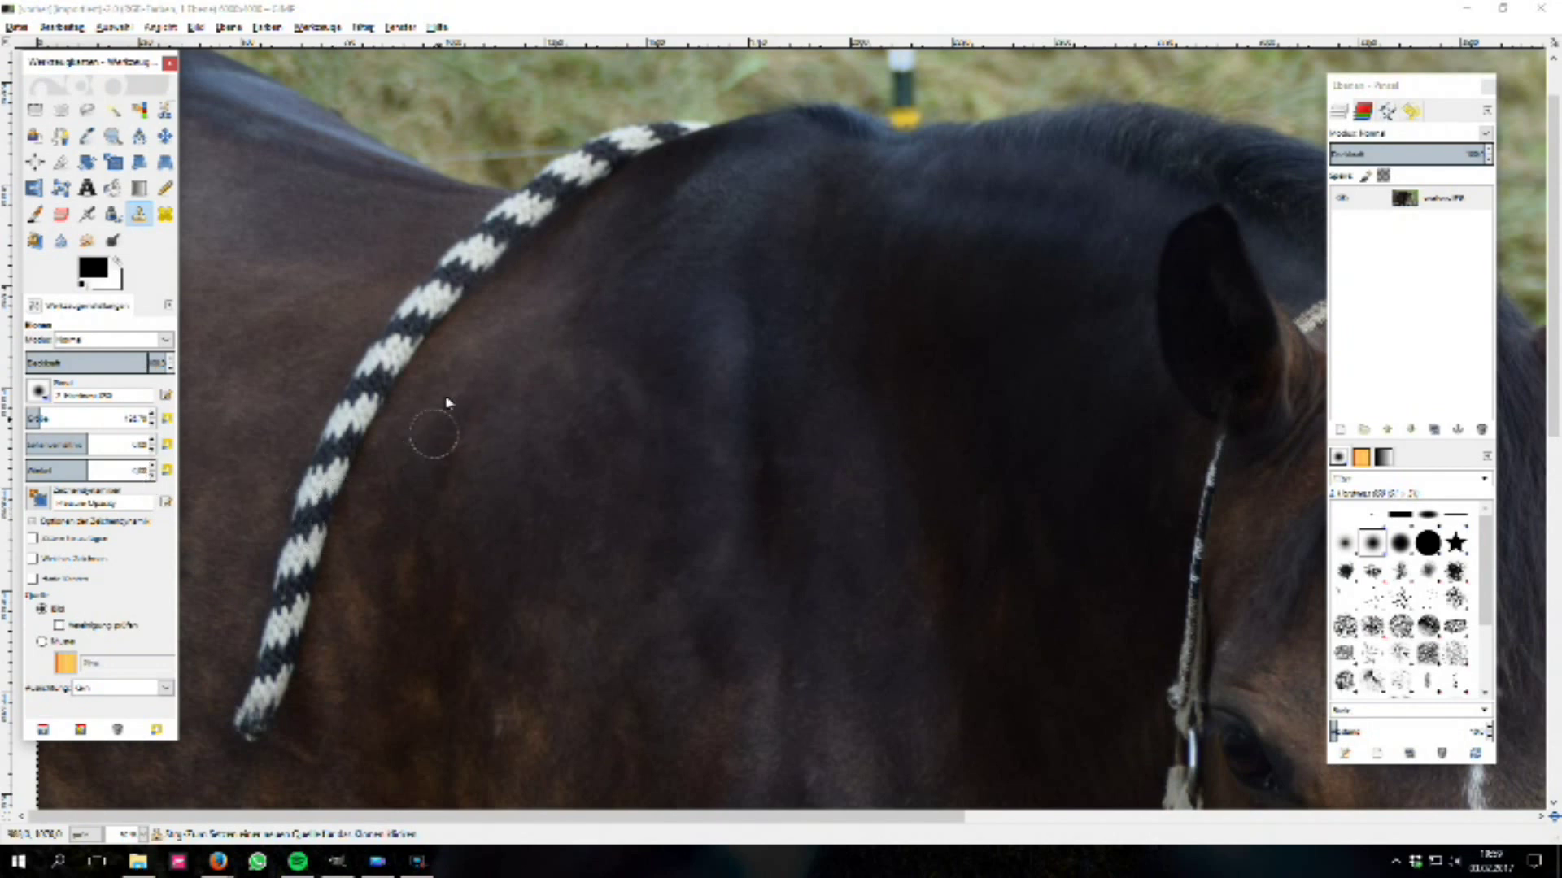
left_click(498, 353, "ctrl")
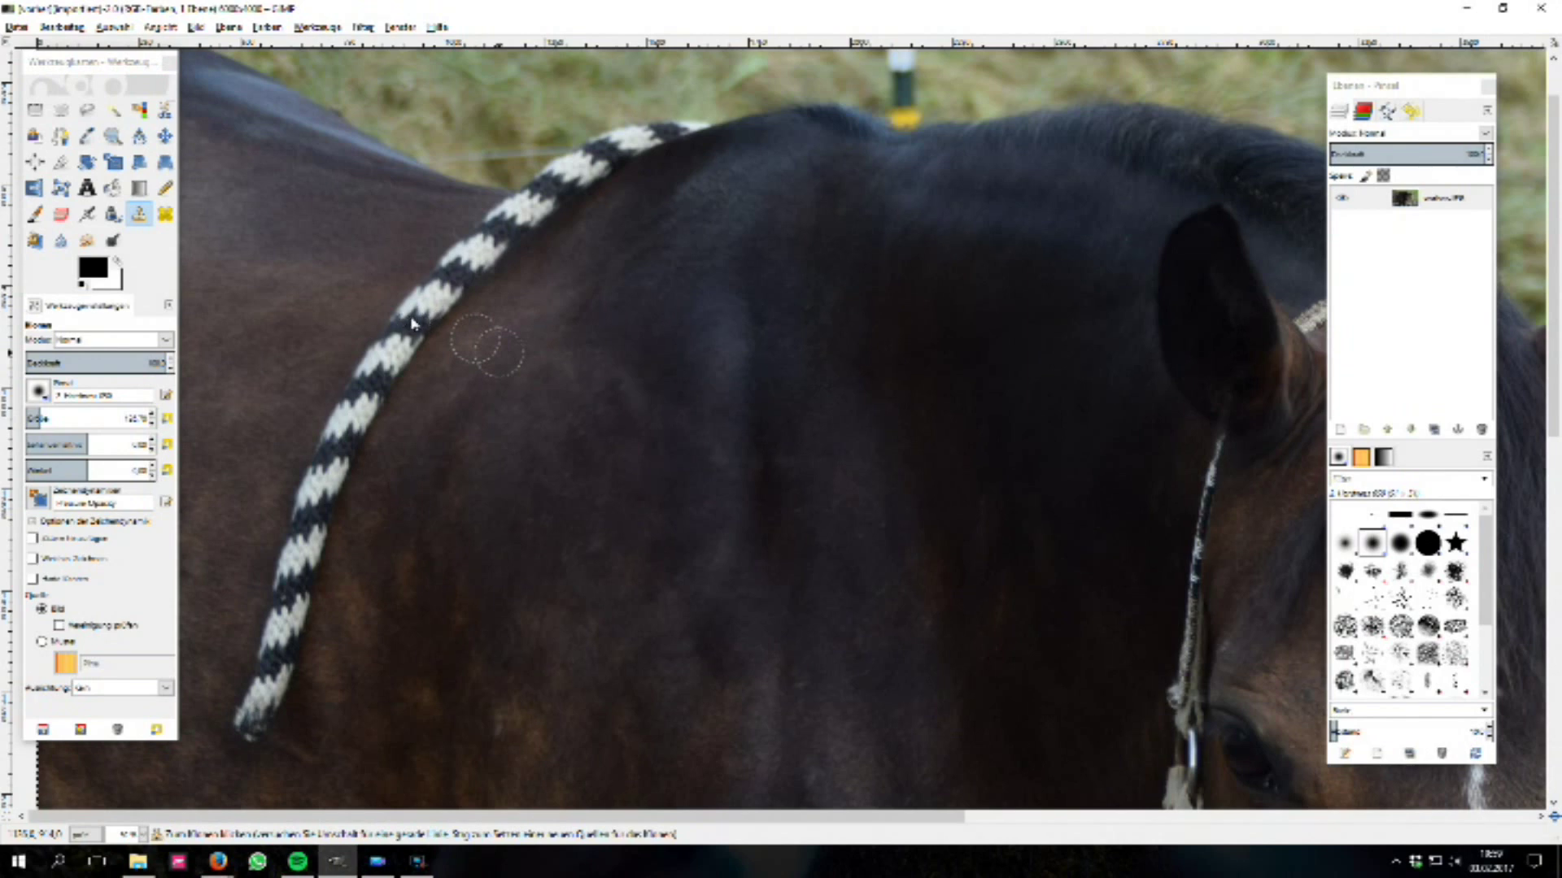
mouse_move(413, 323)
left_mouse_down()
mouse_move(395, 333)
mouse_move(432, 285)
mouse_move(432, 305)
mouse_move(492, 252)
mouse_move(499, 209)
mouse_move(532, 204)
left_mouse_up()
mouse_move(399, 342)
left_mouse_down()
mouse_move(404, 414)
mouse_move(324, 481)
mouse_move(307, 645)
mouse_move(300, 565)
mouse_move(257, 727)
left_mouse_up()
left_click(393, 544, "ctrl")
left_click(232, 573, "ctrl")
left_click(290, 477, "ctrl")
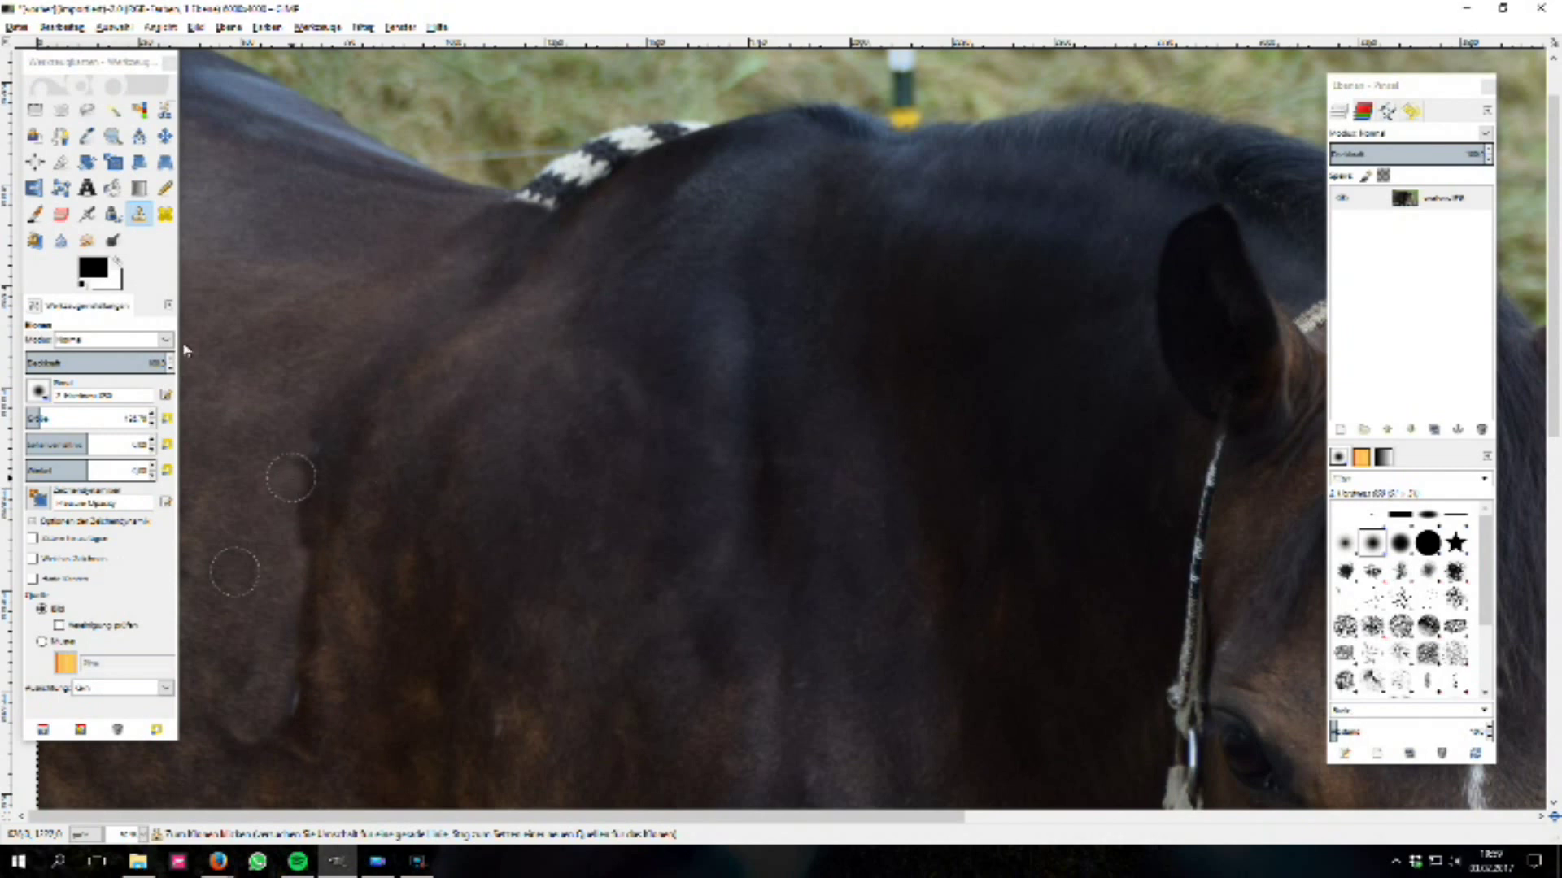
Step: Drop clone opacity to about 50% and clone fur over the dark streaks
left_click_drag(105, 370, 94, 366)
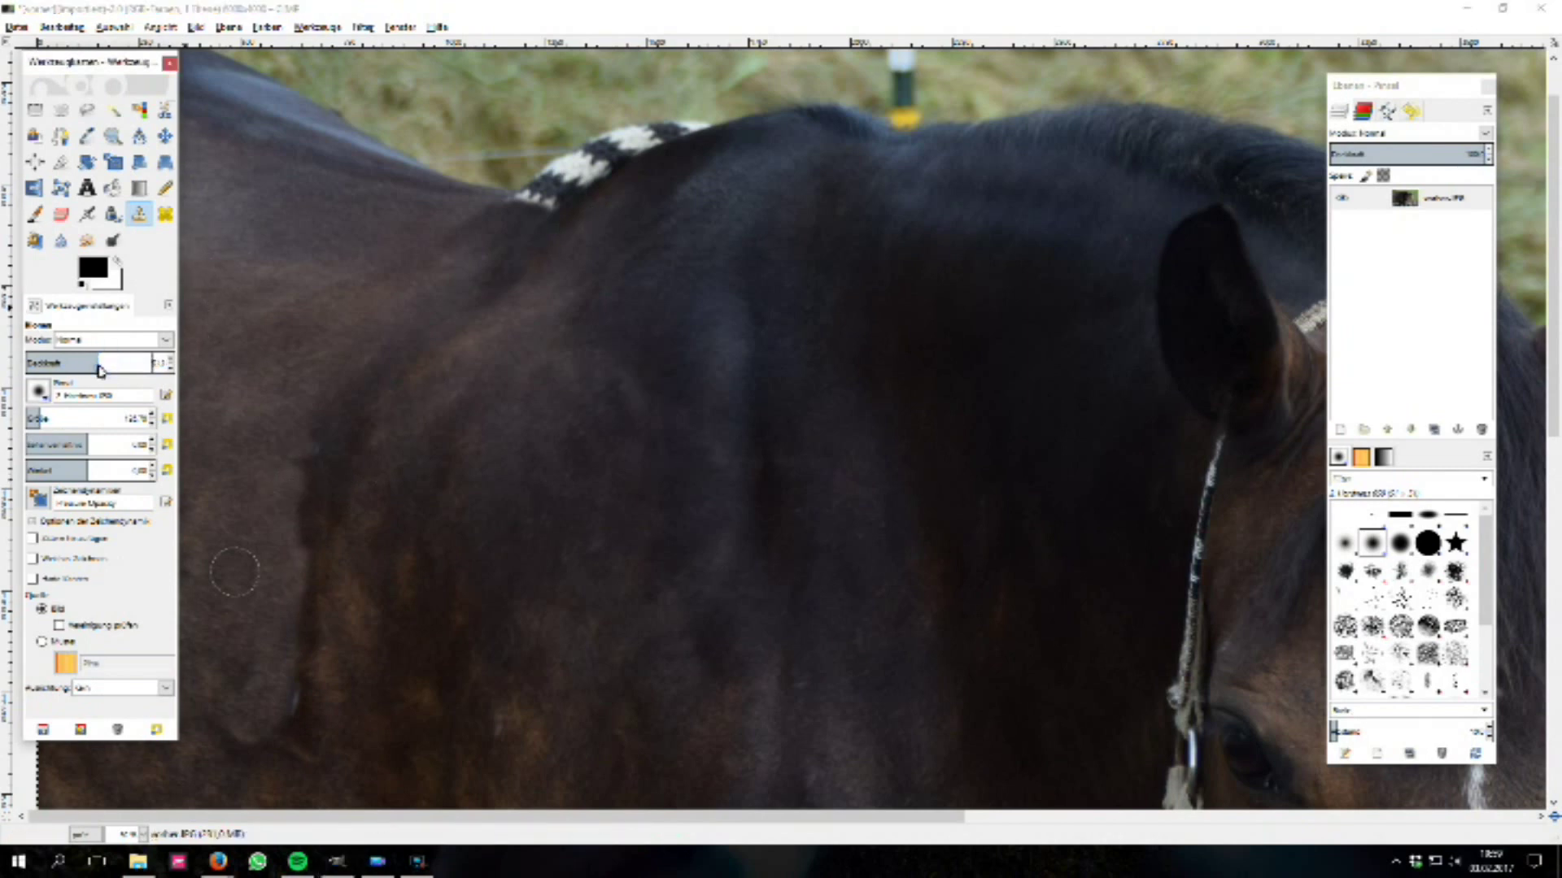
key("ctrl")
left_click(387, 628, "ctrl")
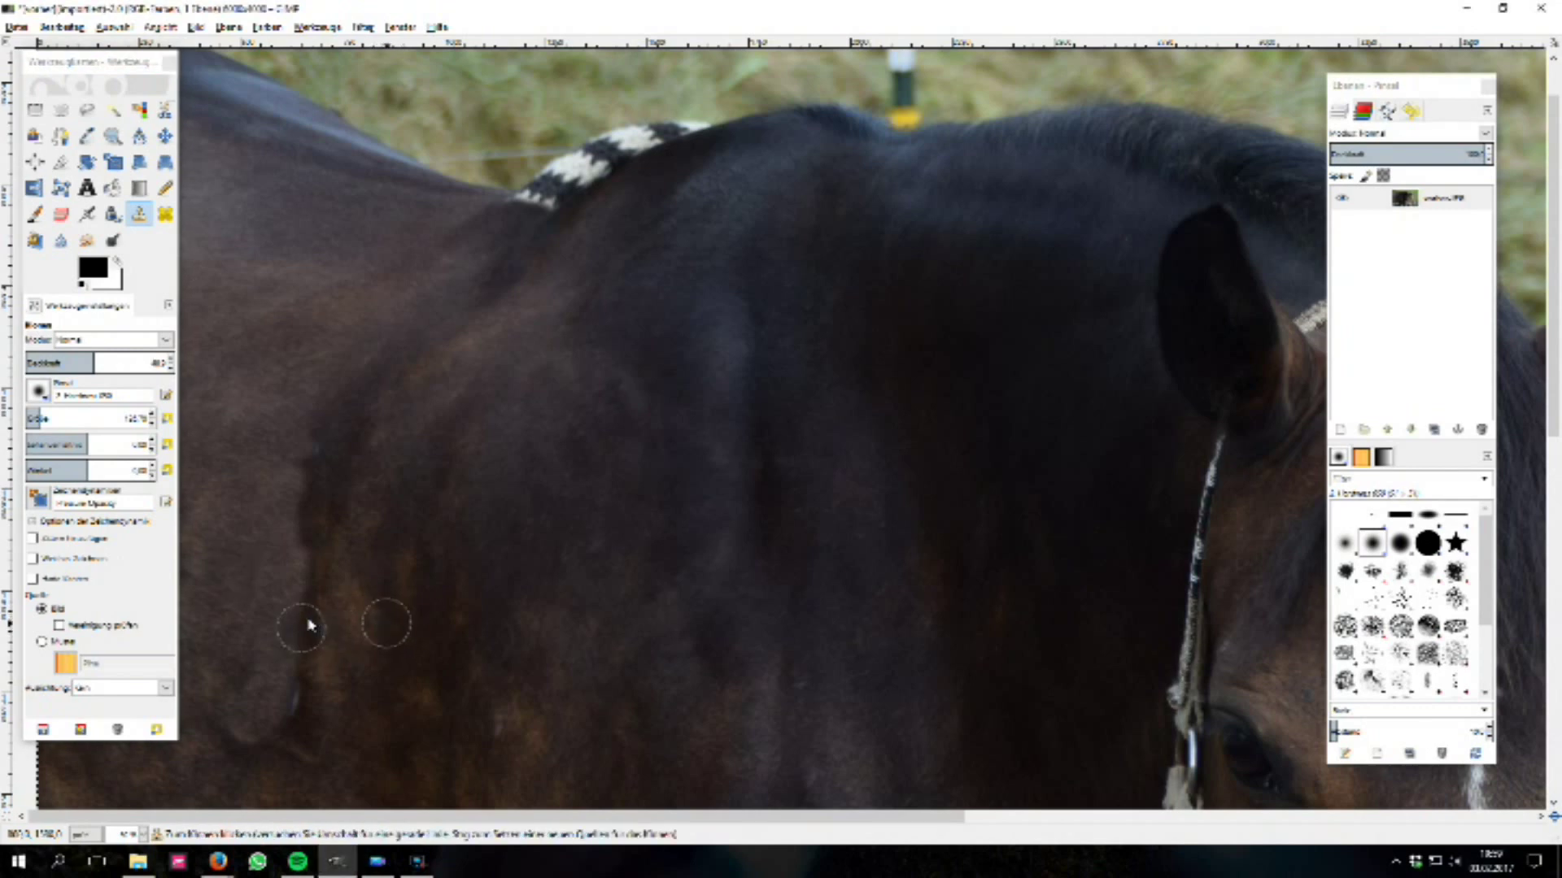
left_click_drag(307, 578, 286, 638)
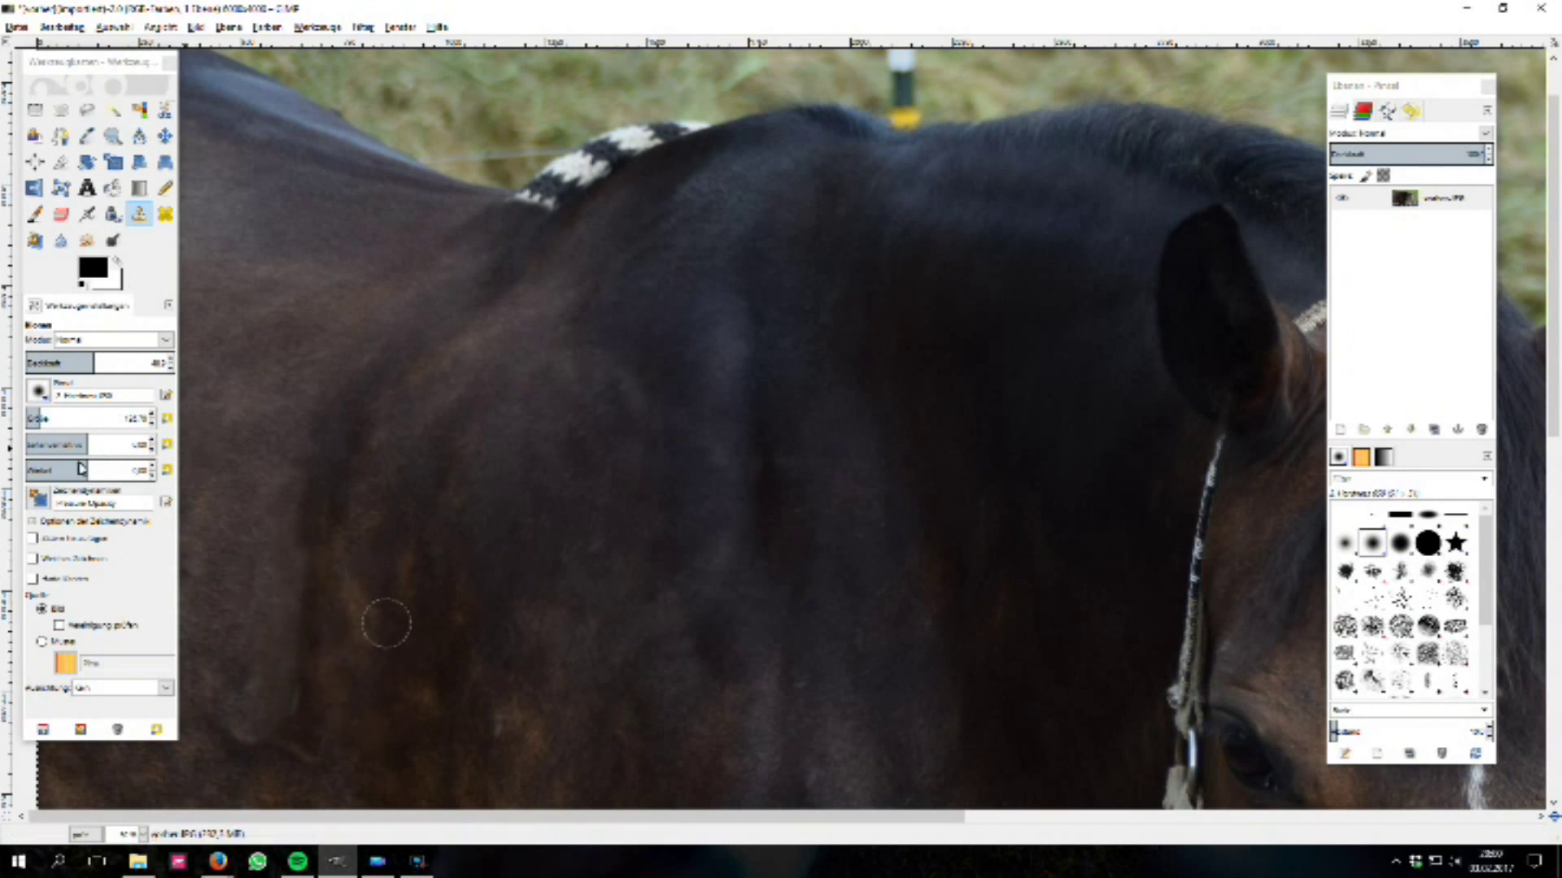
left_click(100, 371)
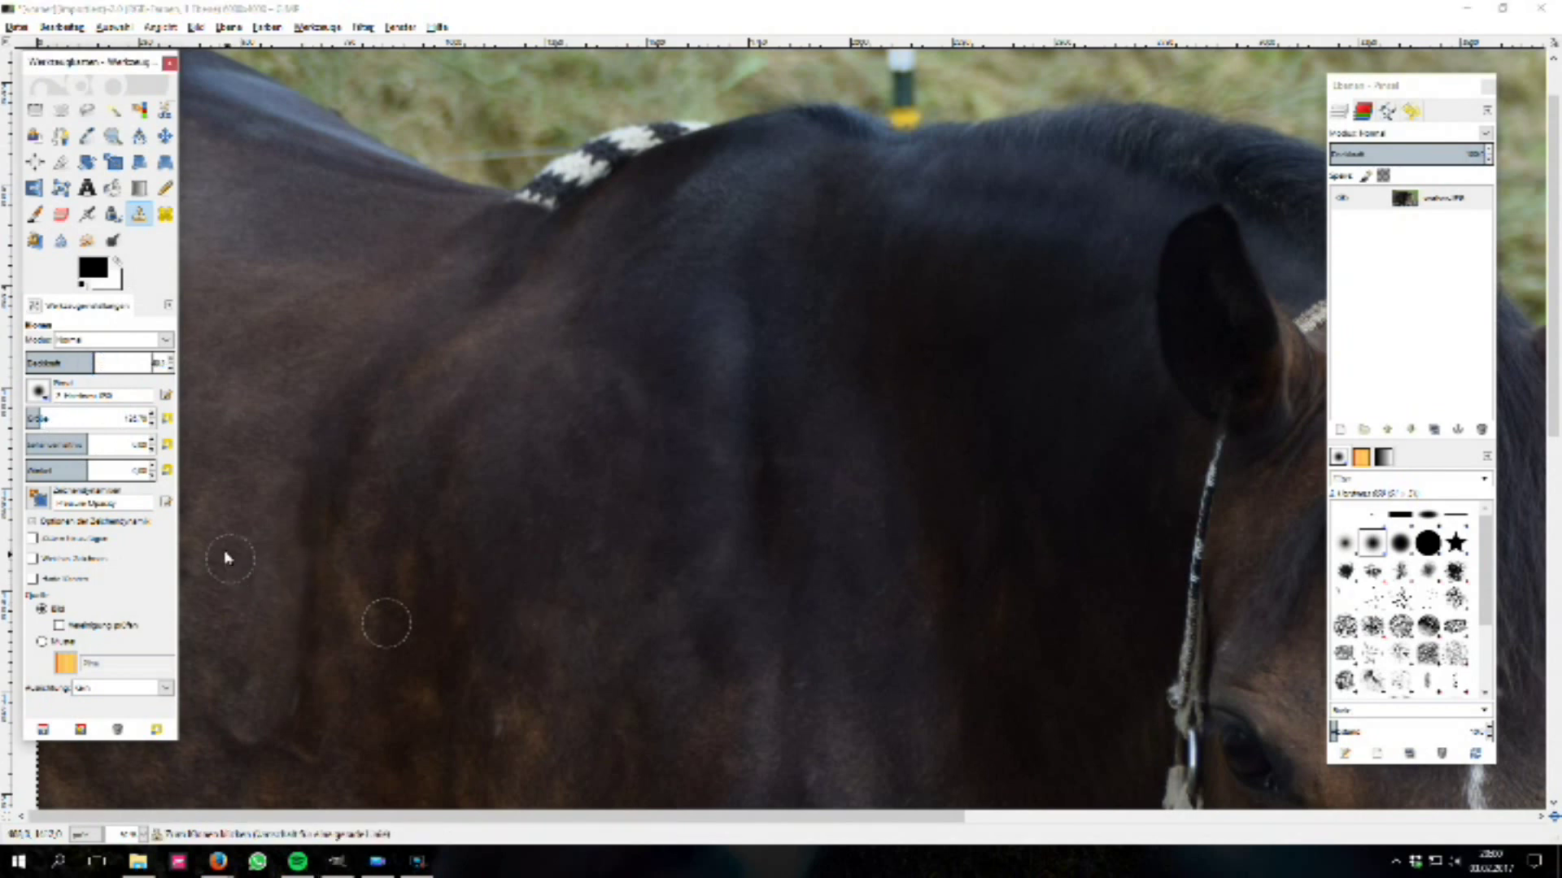
left_click(224, 514, "ctrl")
left_click(301, 565)
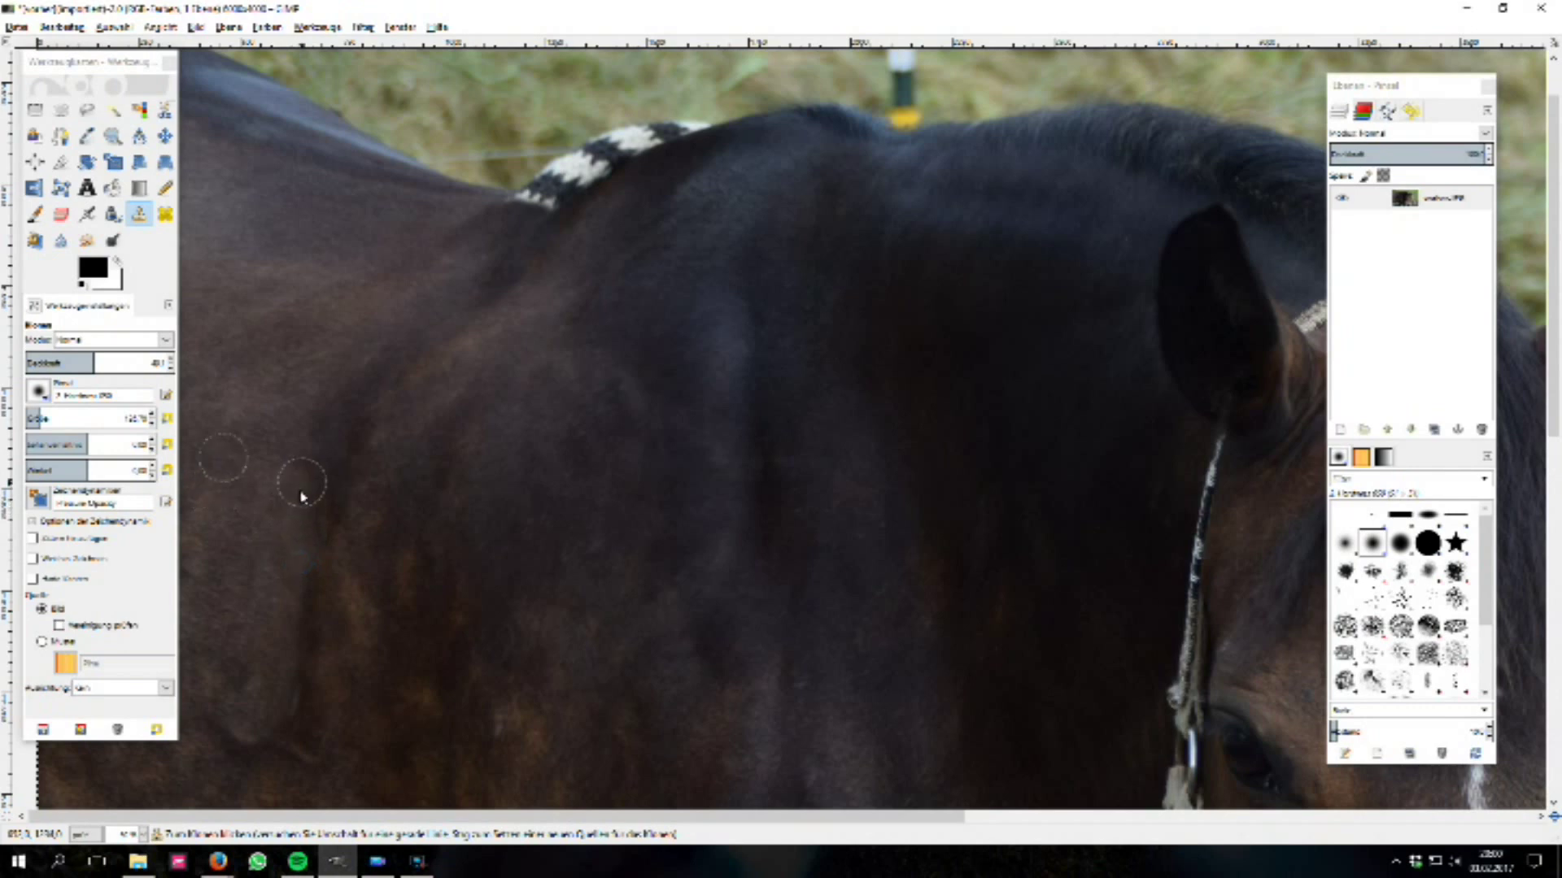
Step: At even lower opacity, resample nearby fur to even out remaining patches, then fit the image
left_click(82, 362)
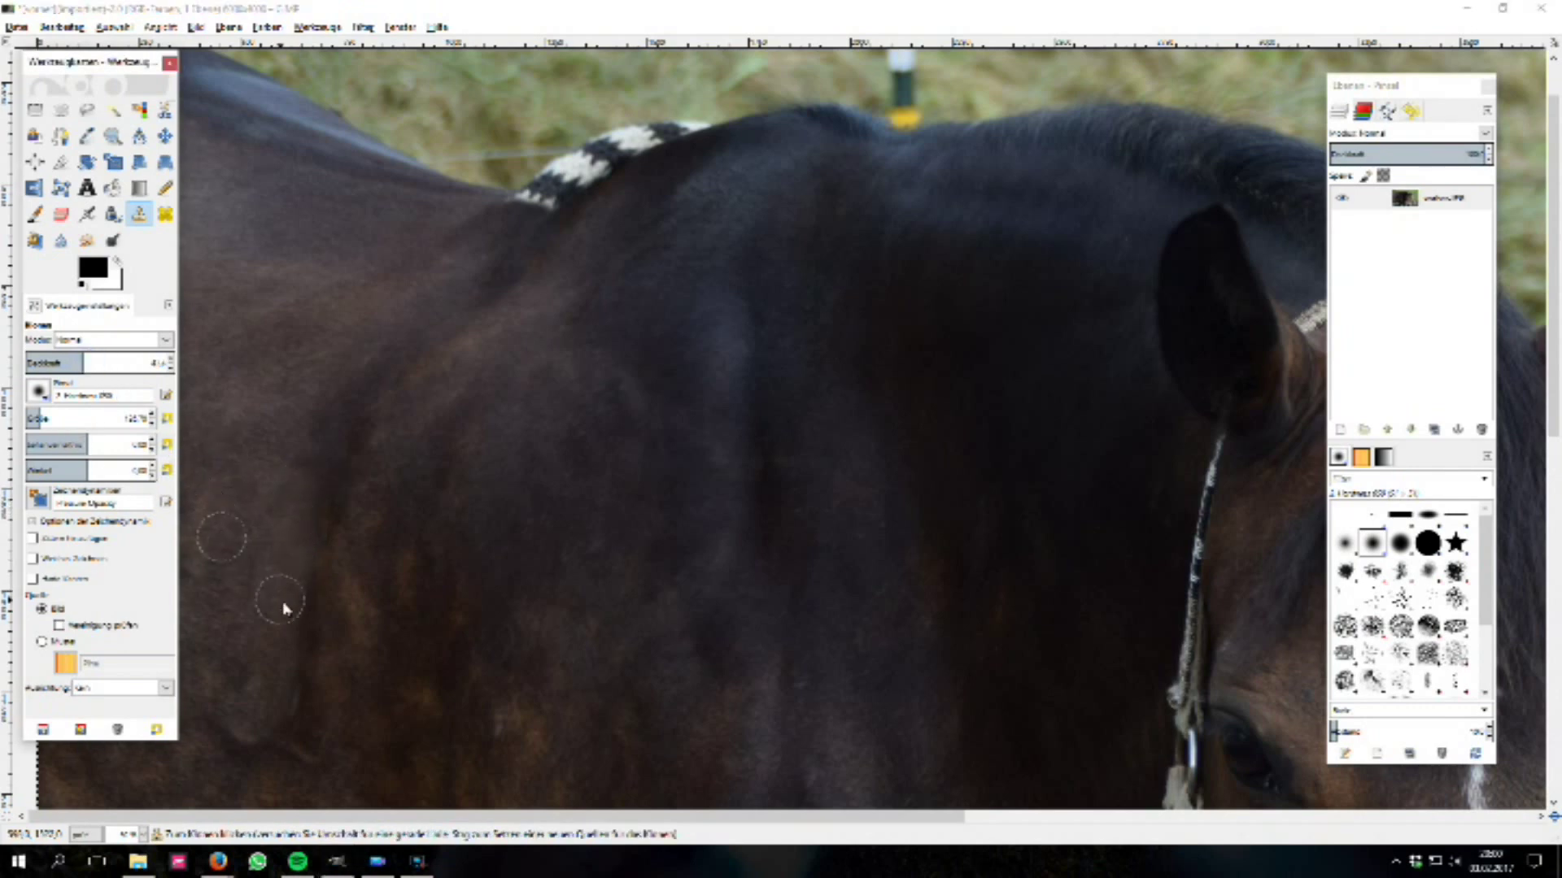
left_click(401, 616, "ctrl")
left_click(311, 615)
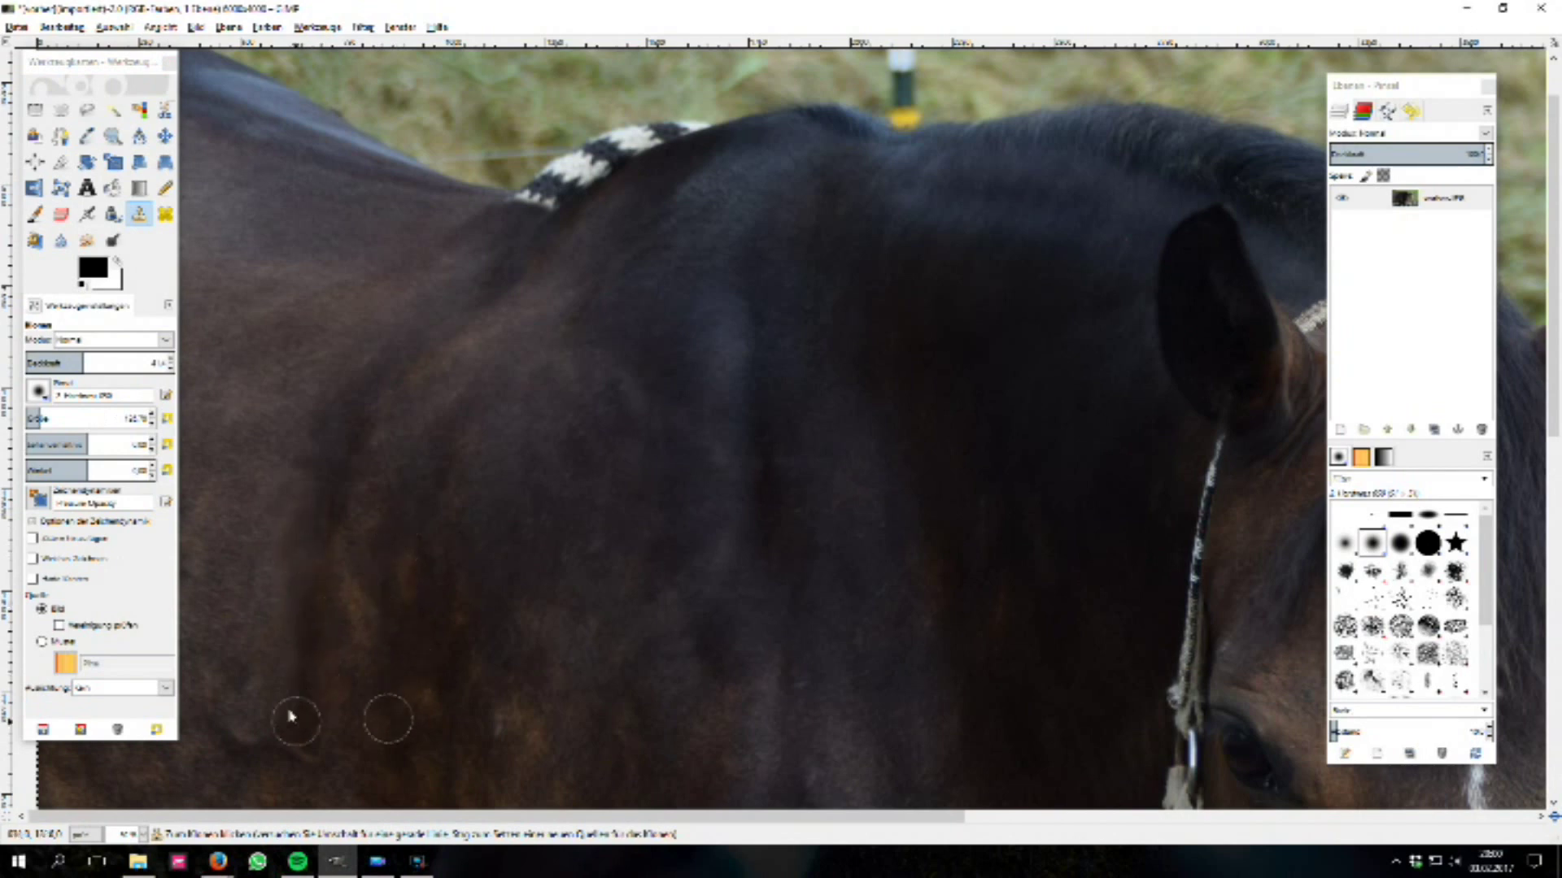
left_click(321, 703, "ctrl")
left_click(401, 614, "ctrl")
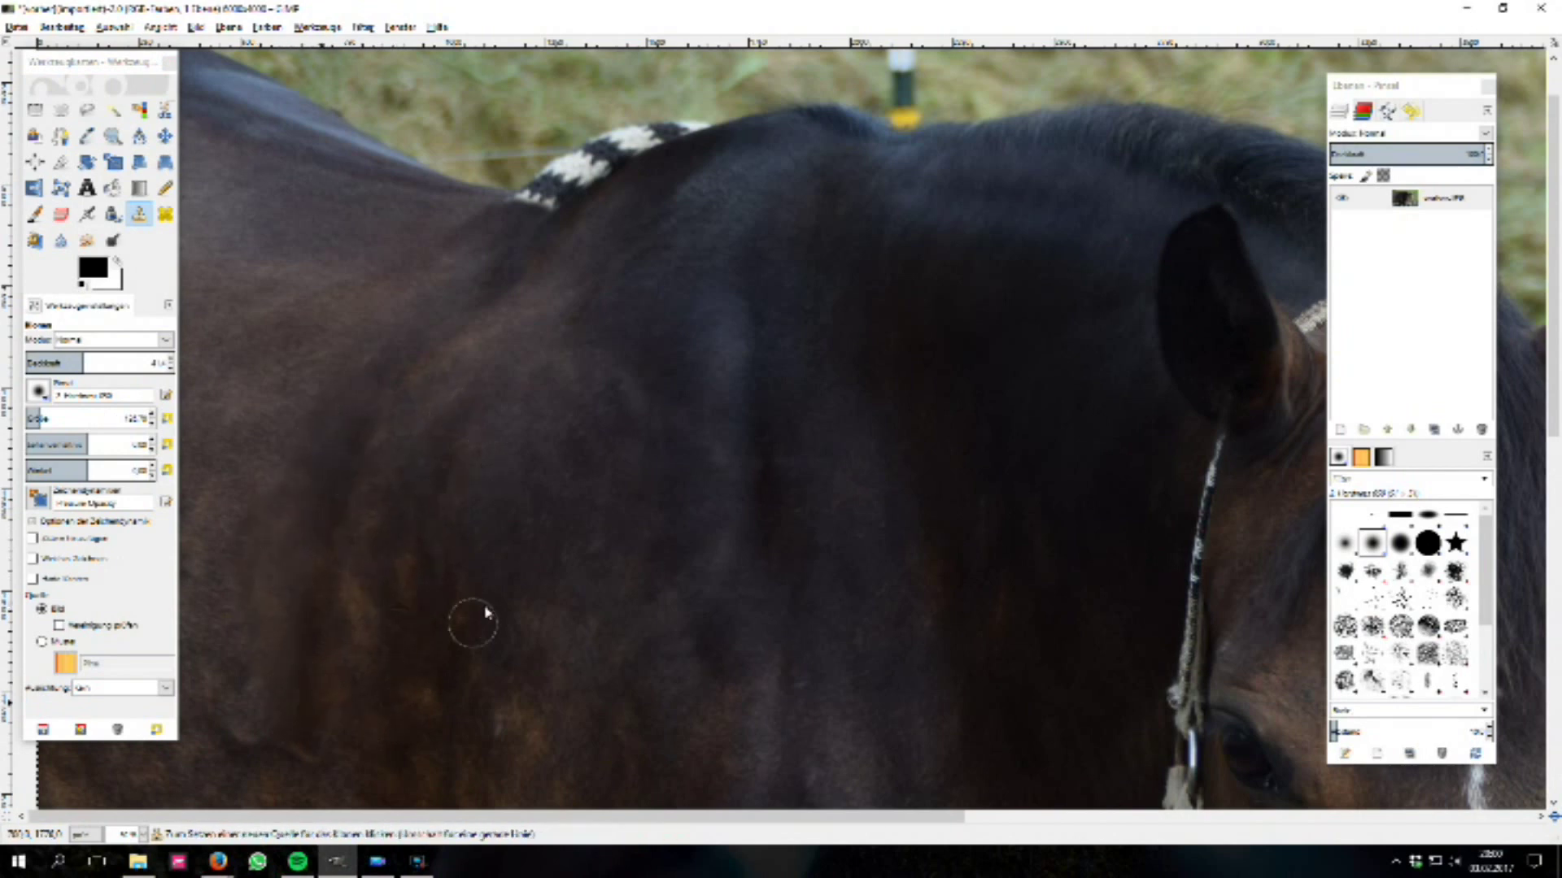
left_click(35, 109)
key("shift+ctrl+j")
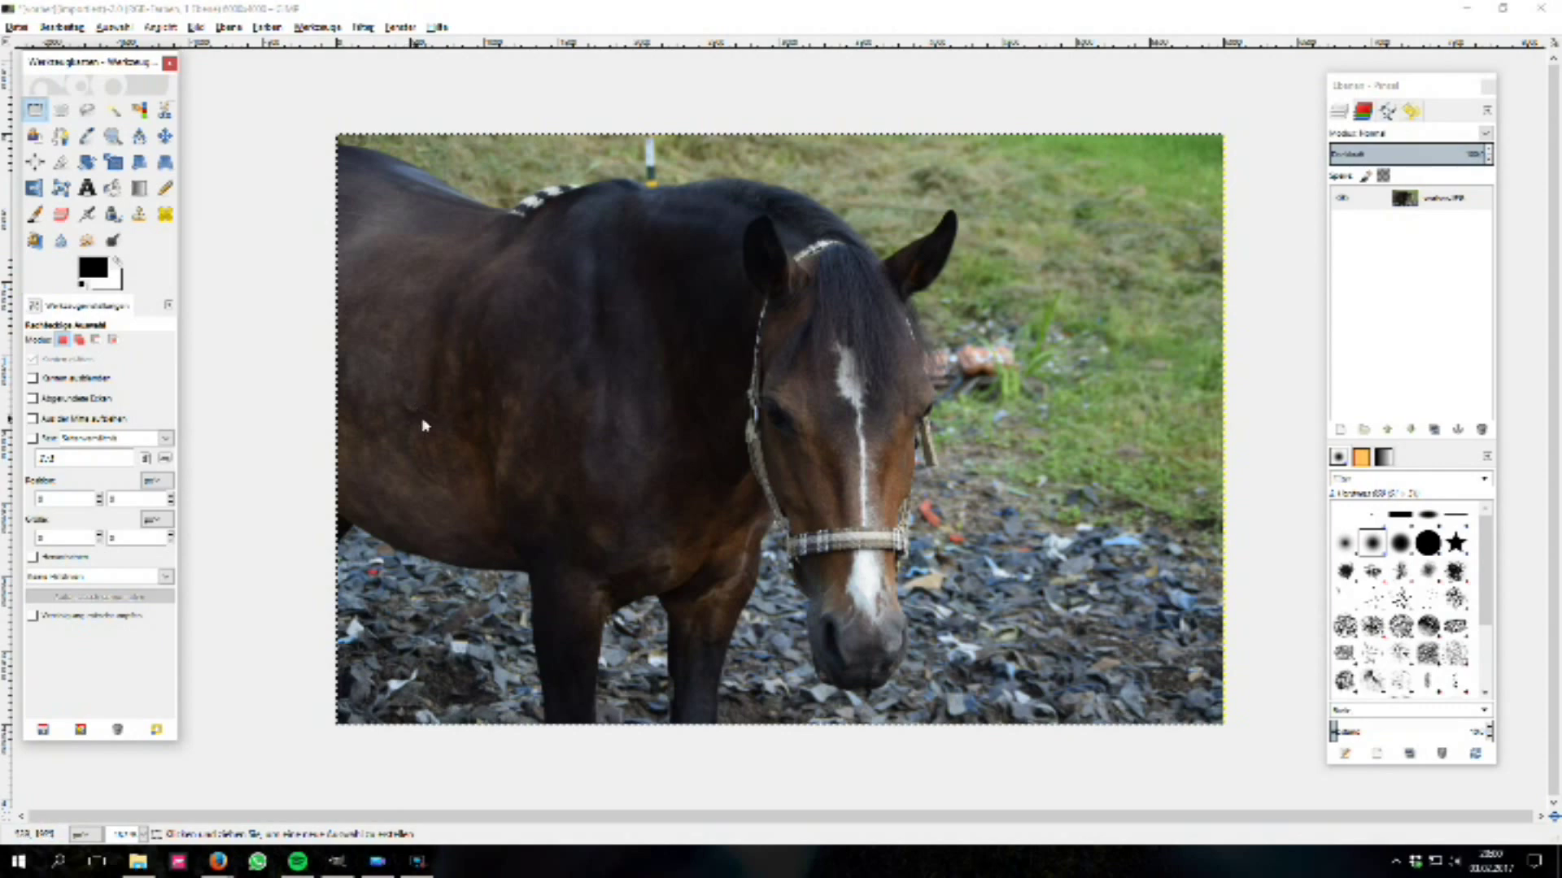
Step: Zoom in close on the back edge where the white rope remnants sit
key("plus")
key("1")
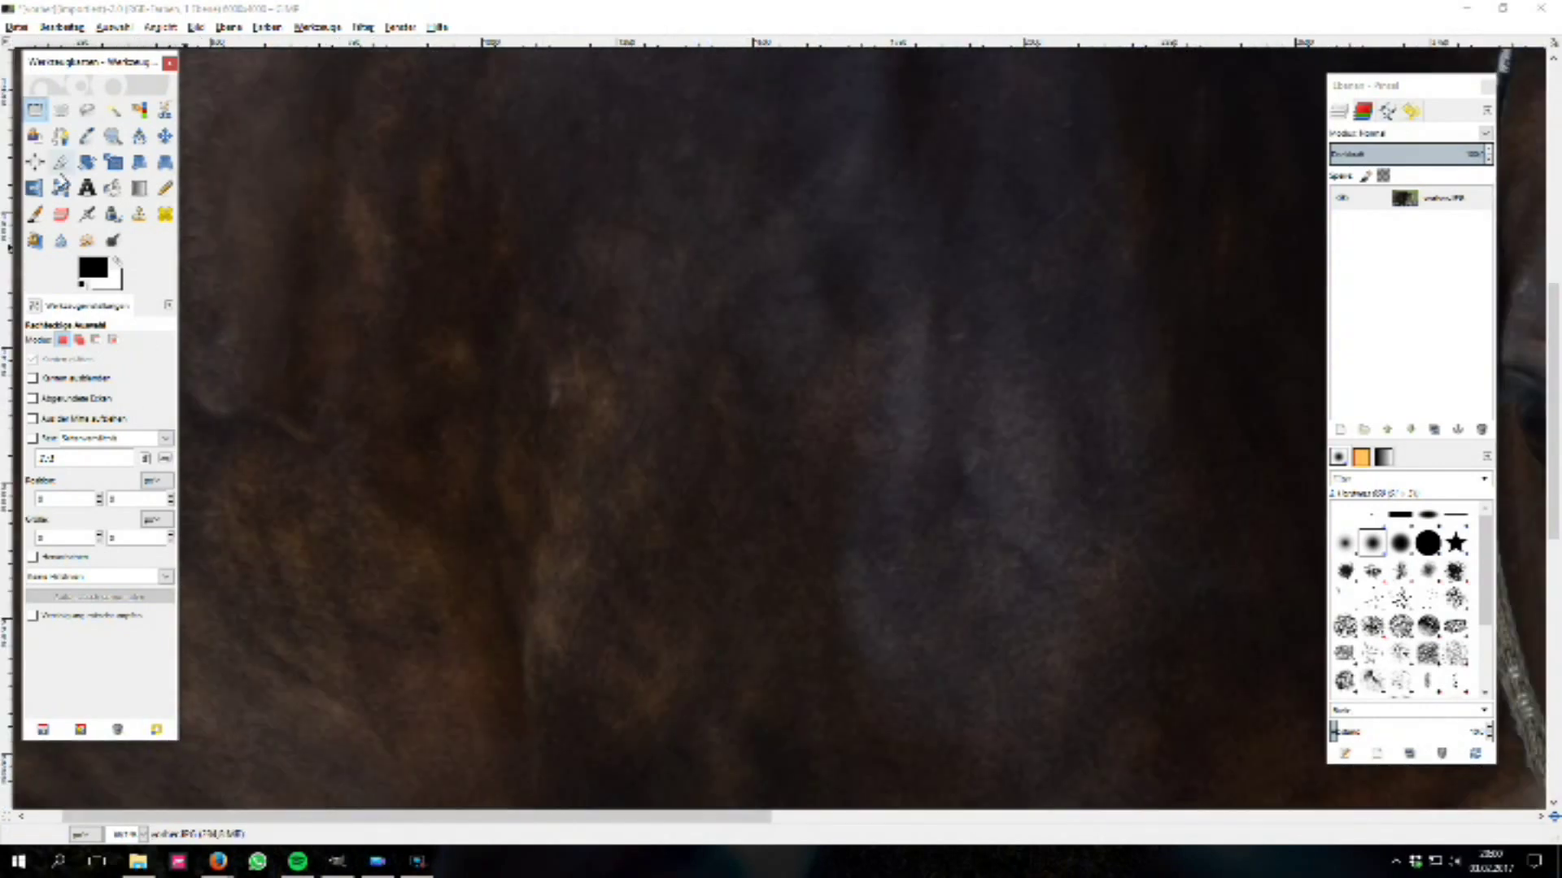
left_click(139, 214)
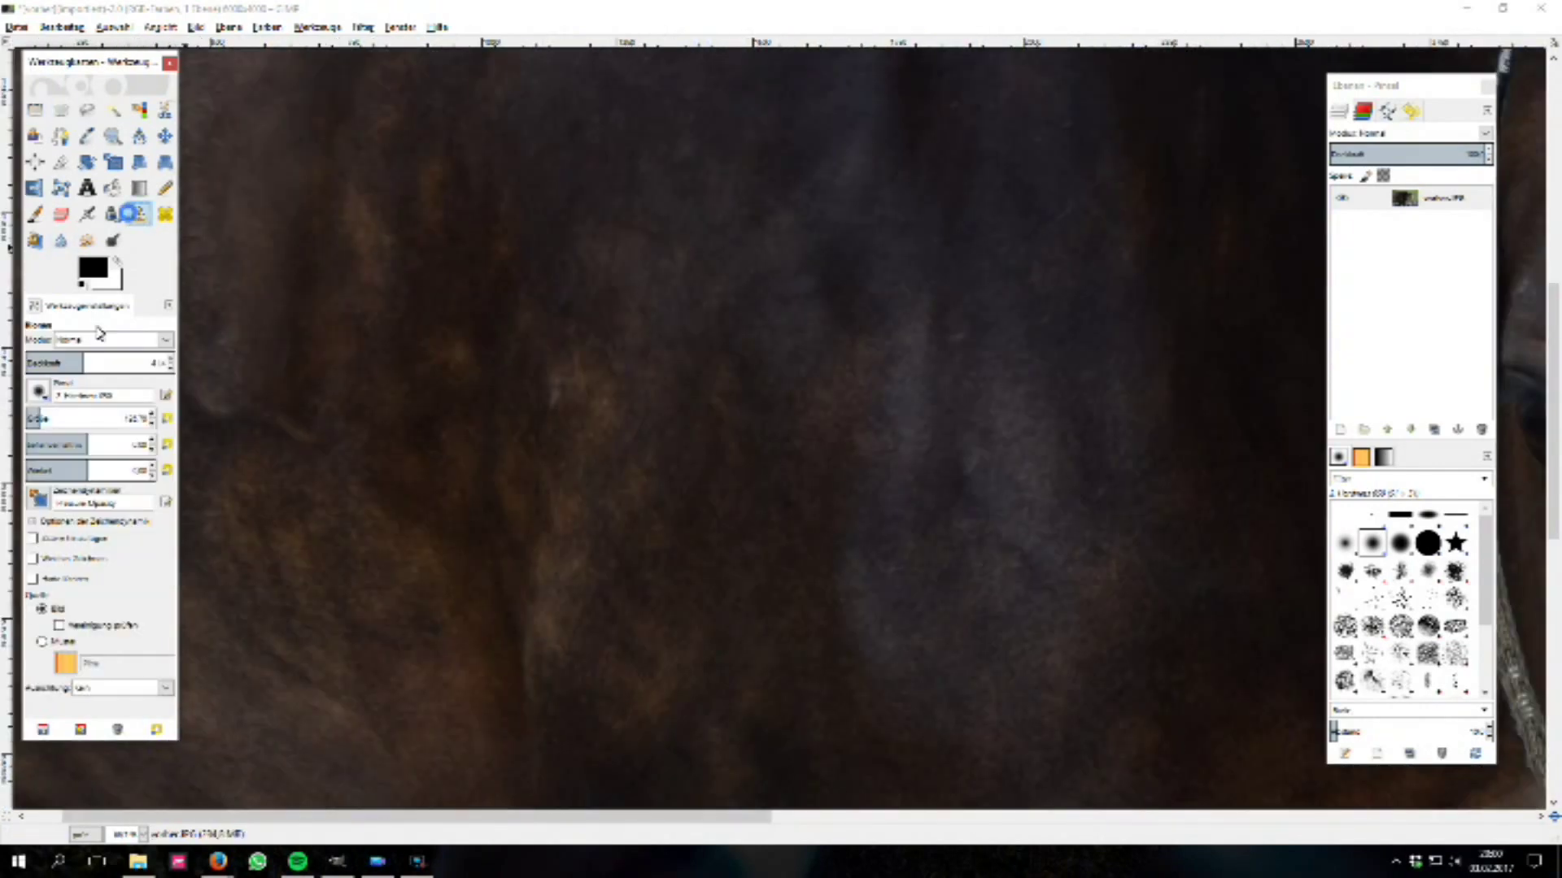
left_click(449, 388, "ctrl")
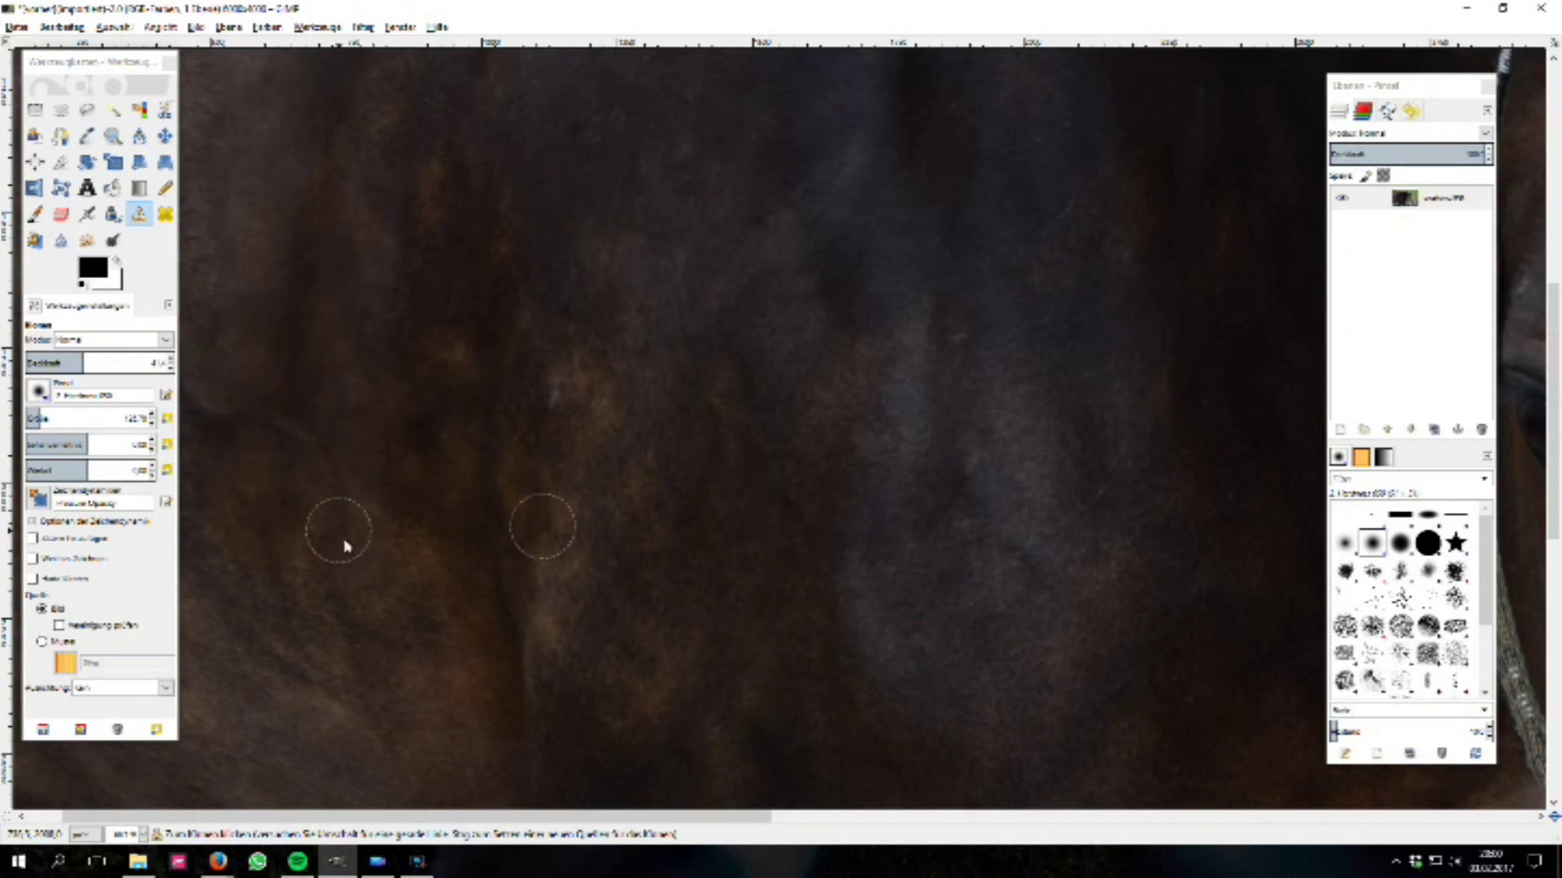
key("r")
scroll(344, 360, "up", 2)
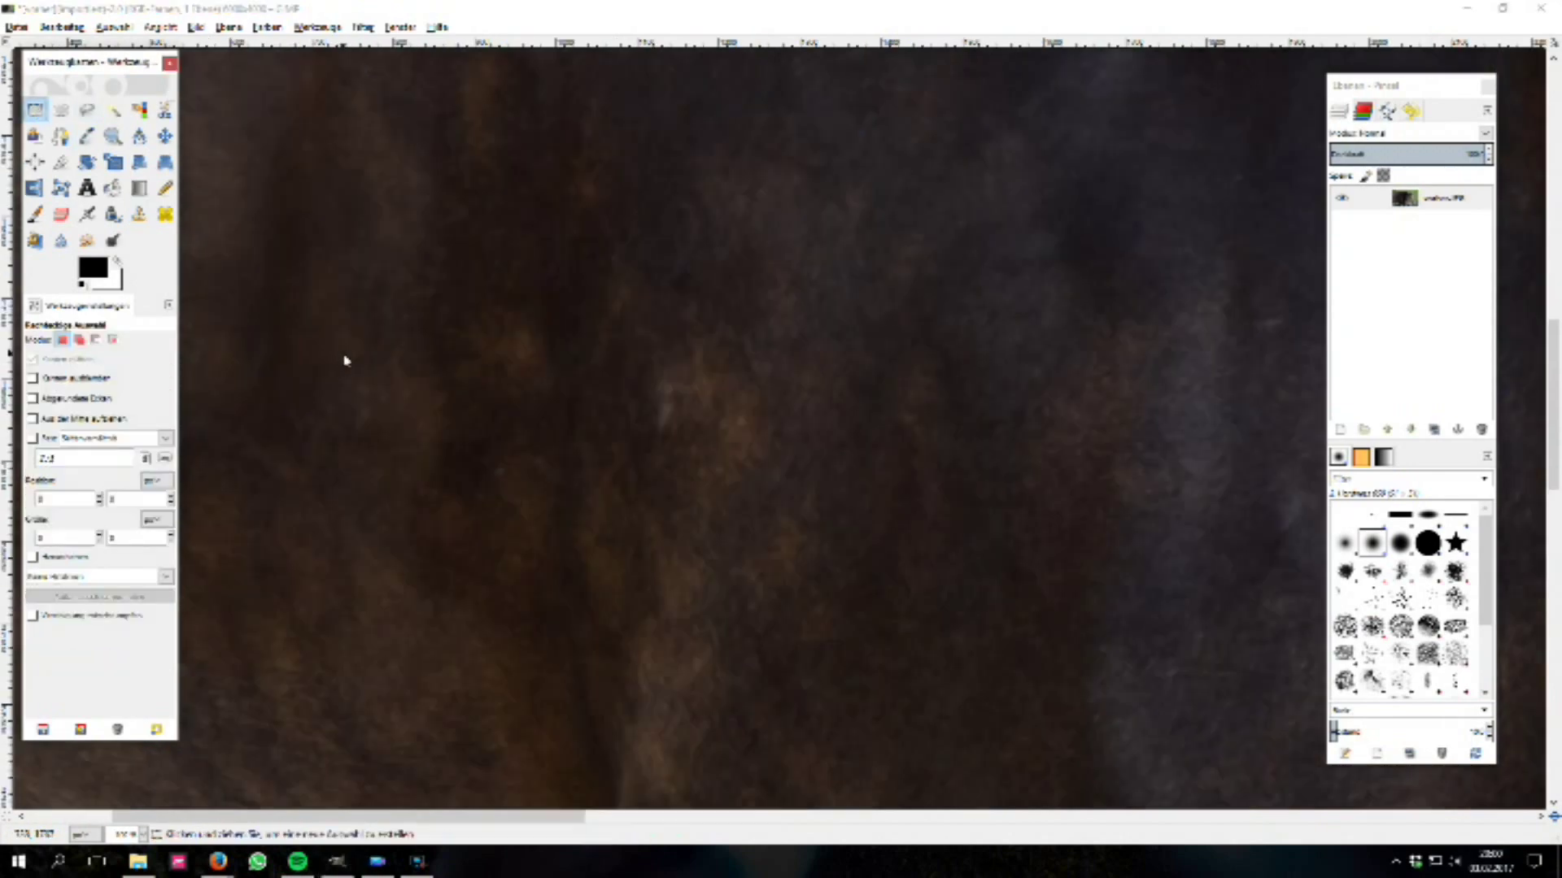
scroll(344, 360, "down", 4)
scroll(537, 215, "up", 1)
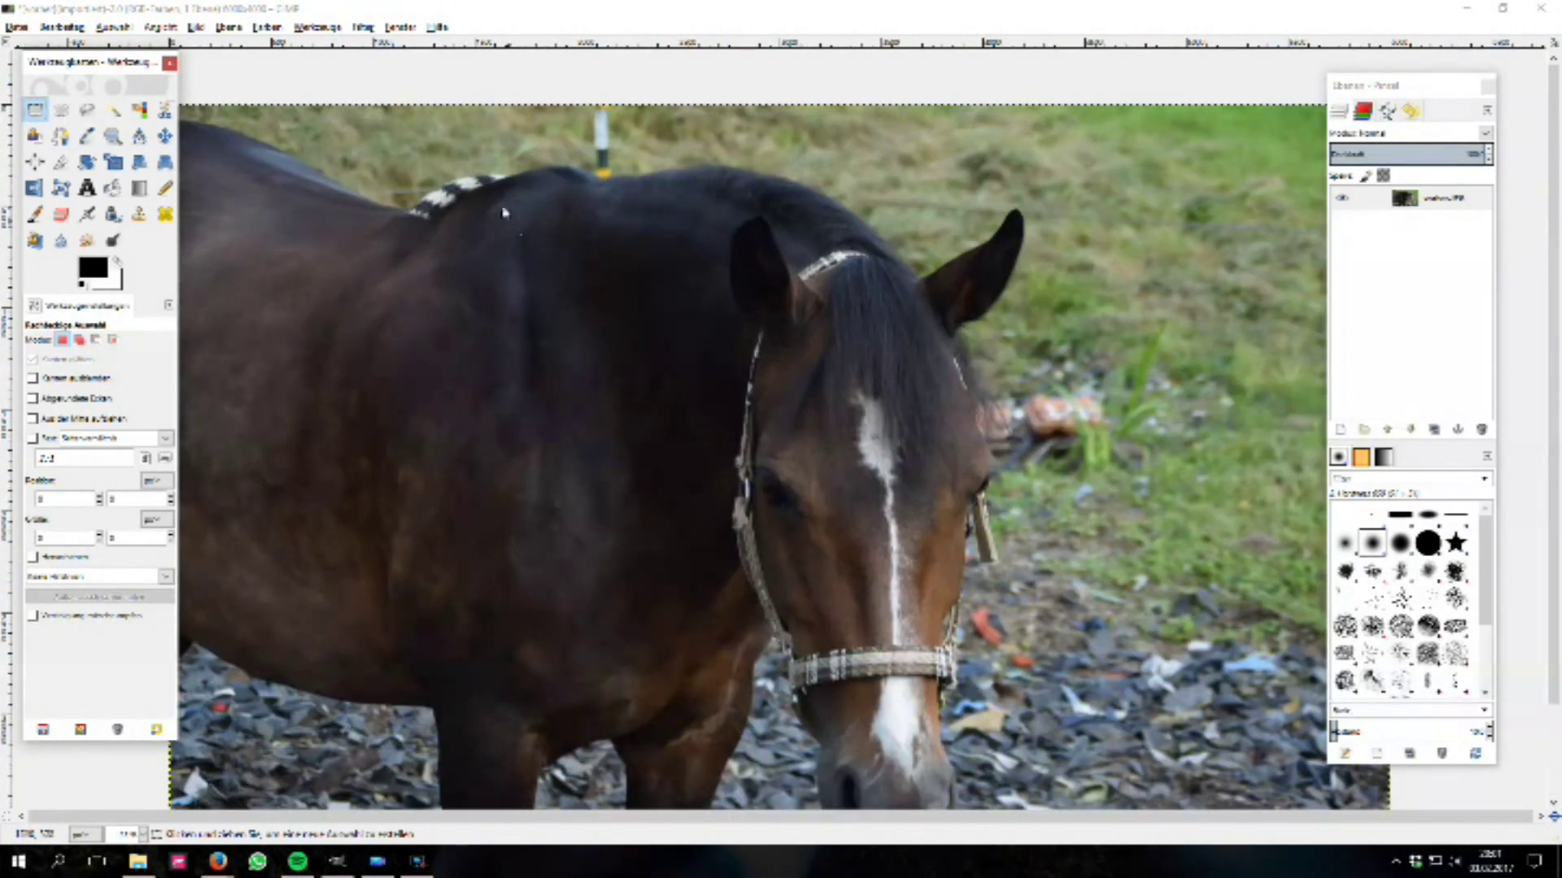
scroll(382, 232, "up", 1)
scroll(480, 229, "up", 1)
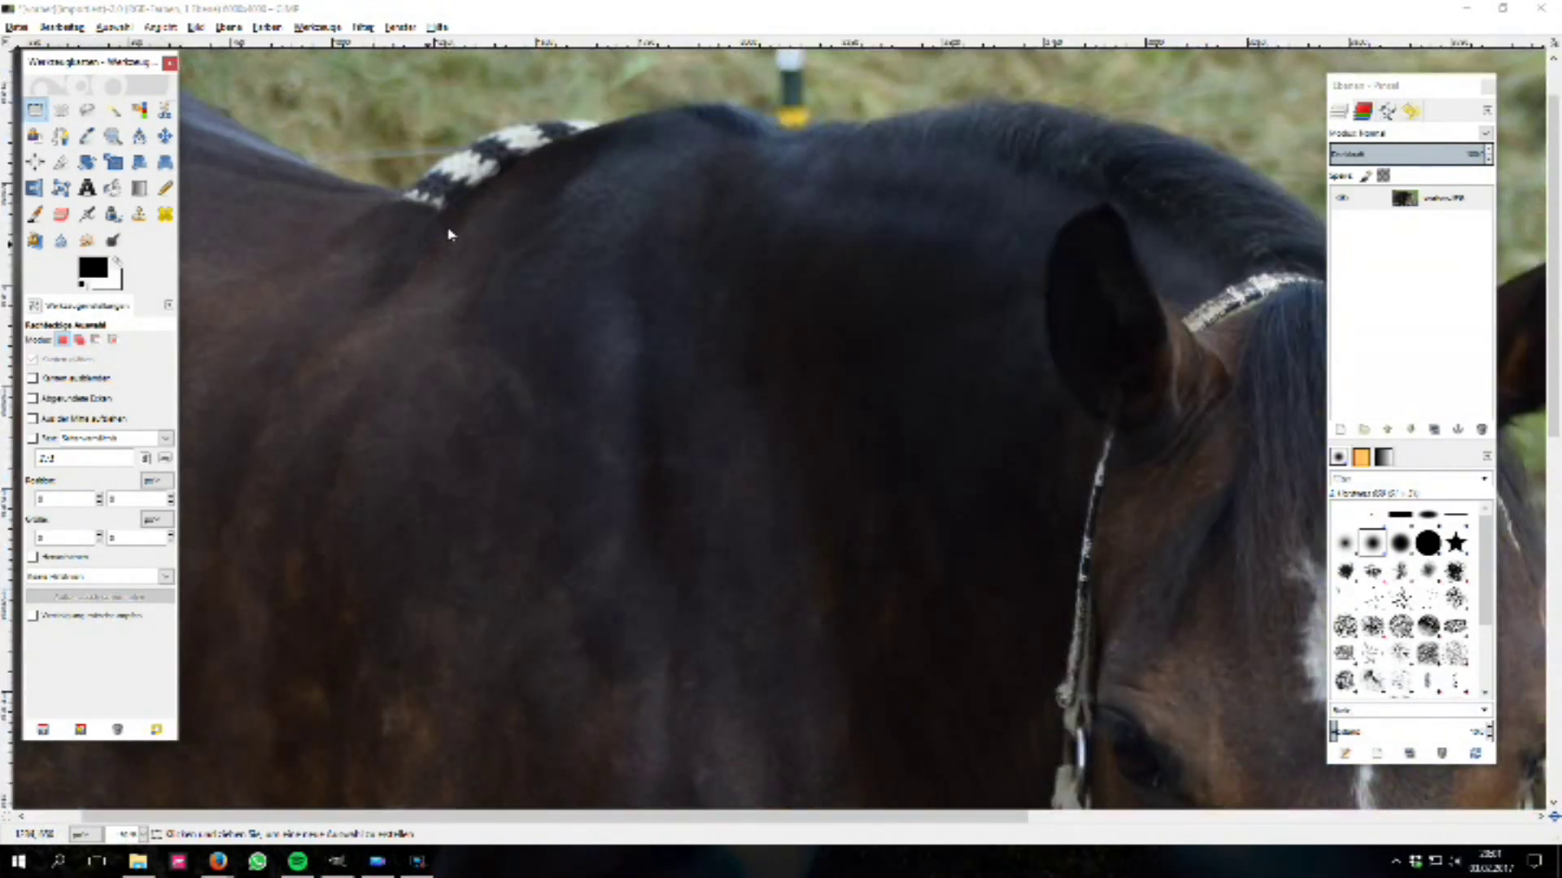
scroll(648, 349, "up", 2)
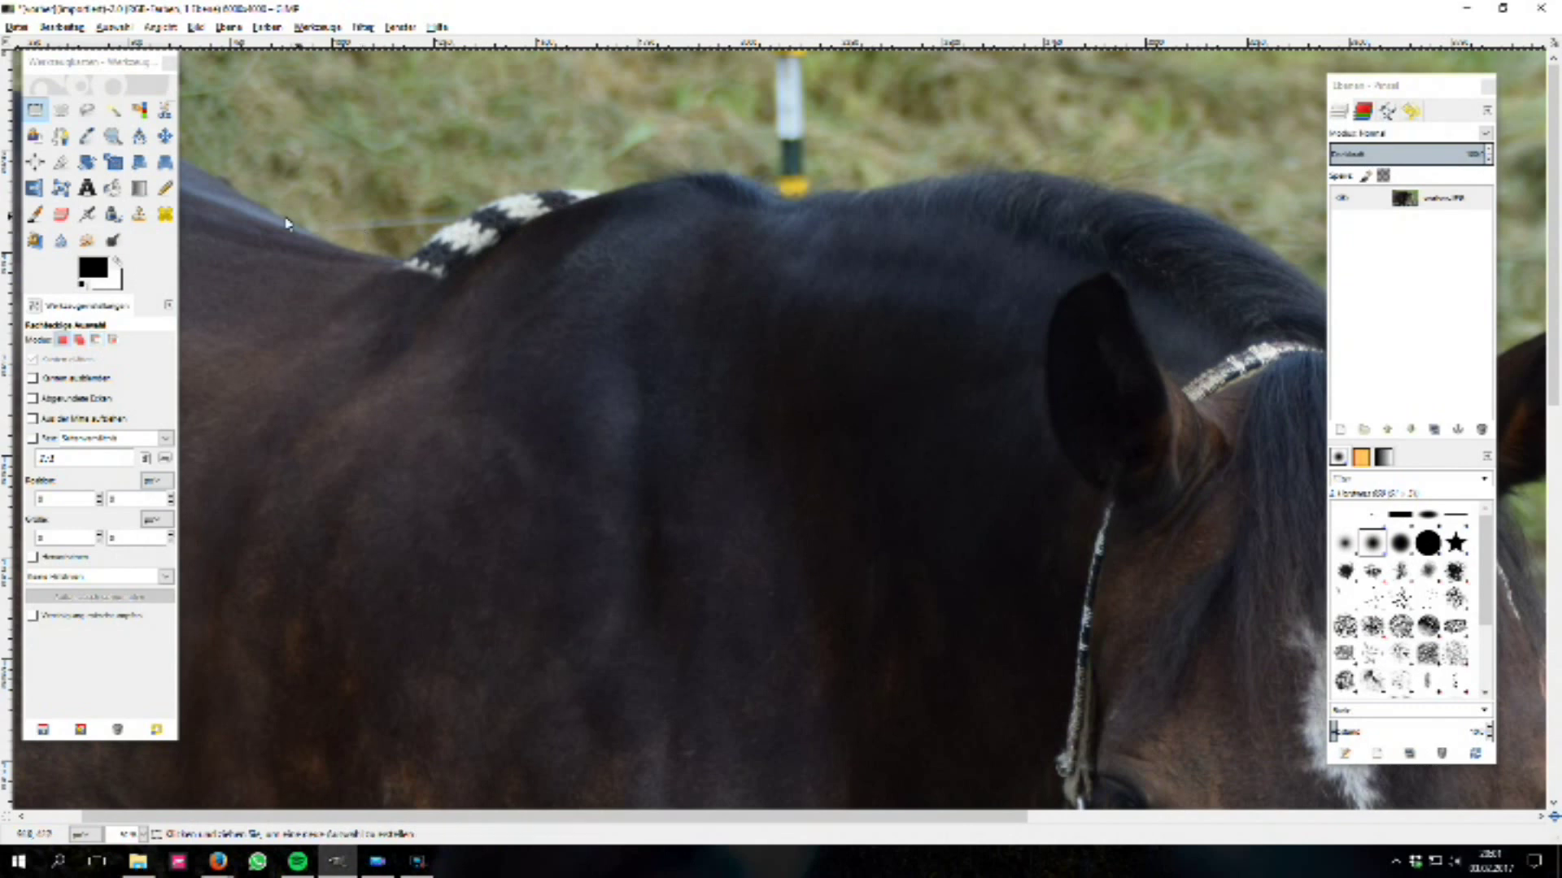
Step: At 100% opacity, clone grass over the white rope pieces along the back edge
left_click(139, 215)
left_click_drag(78, 363, 169, 363)
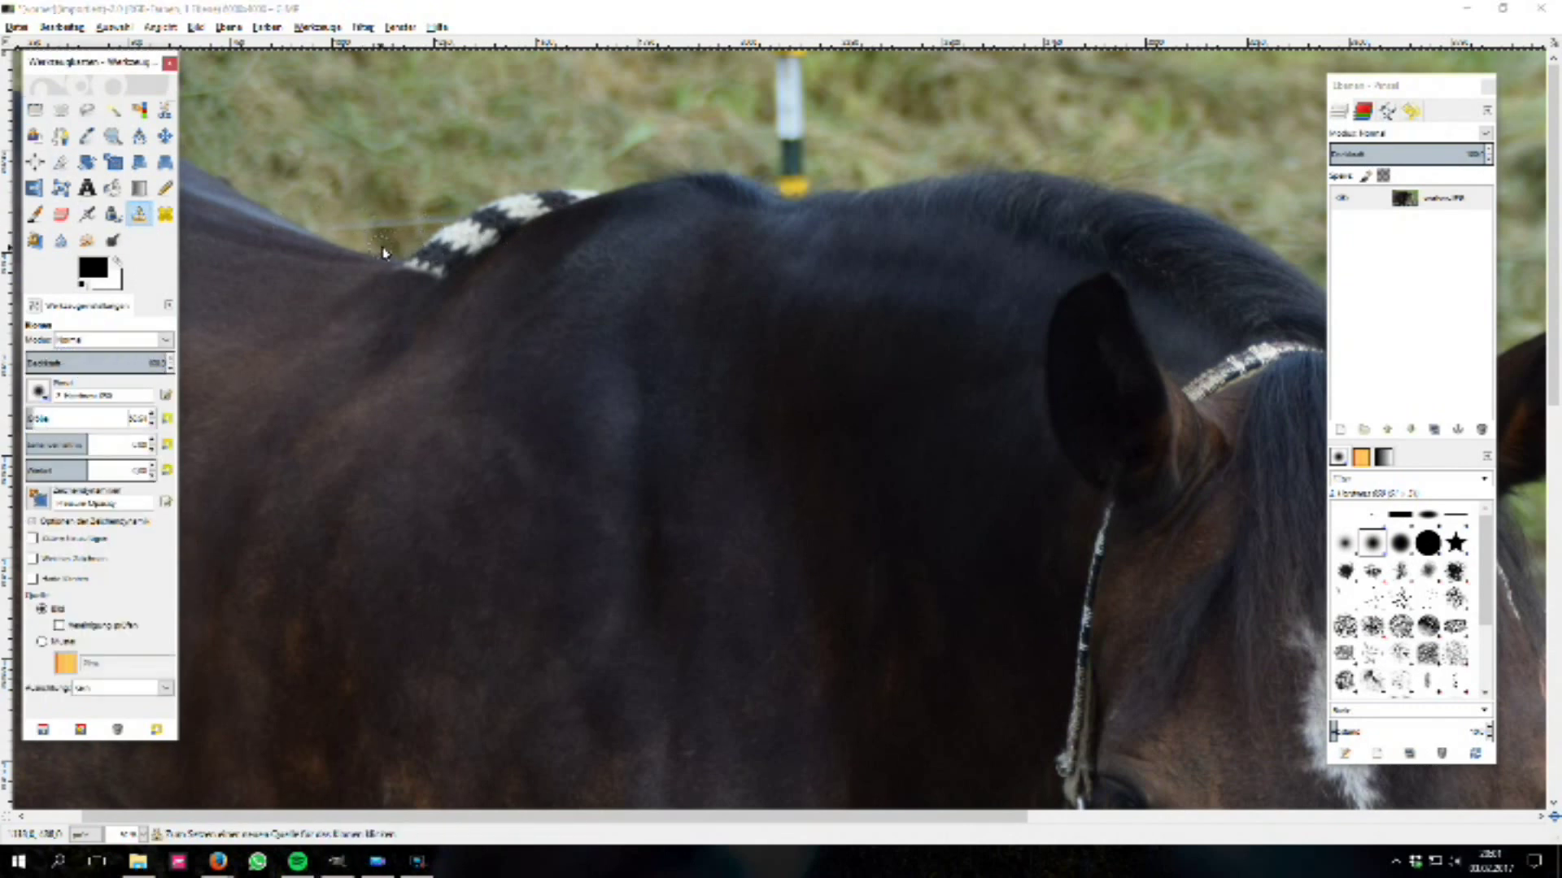
left_click(408, 236, "ctrl")
left_click_drag(449, 240, 482, 235)
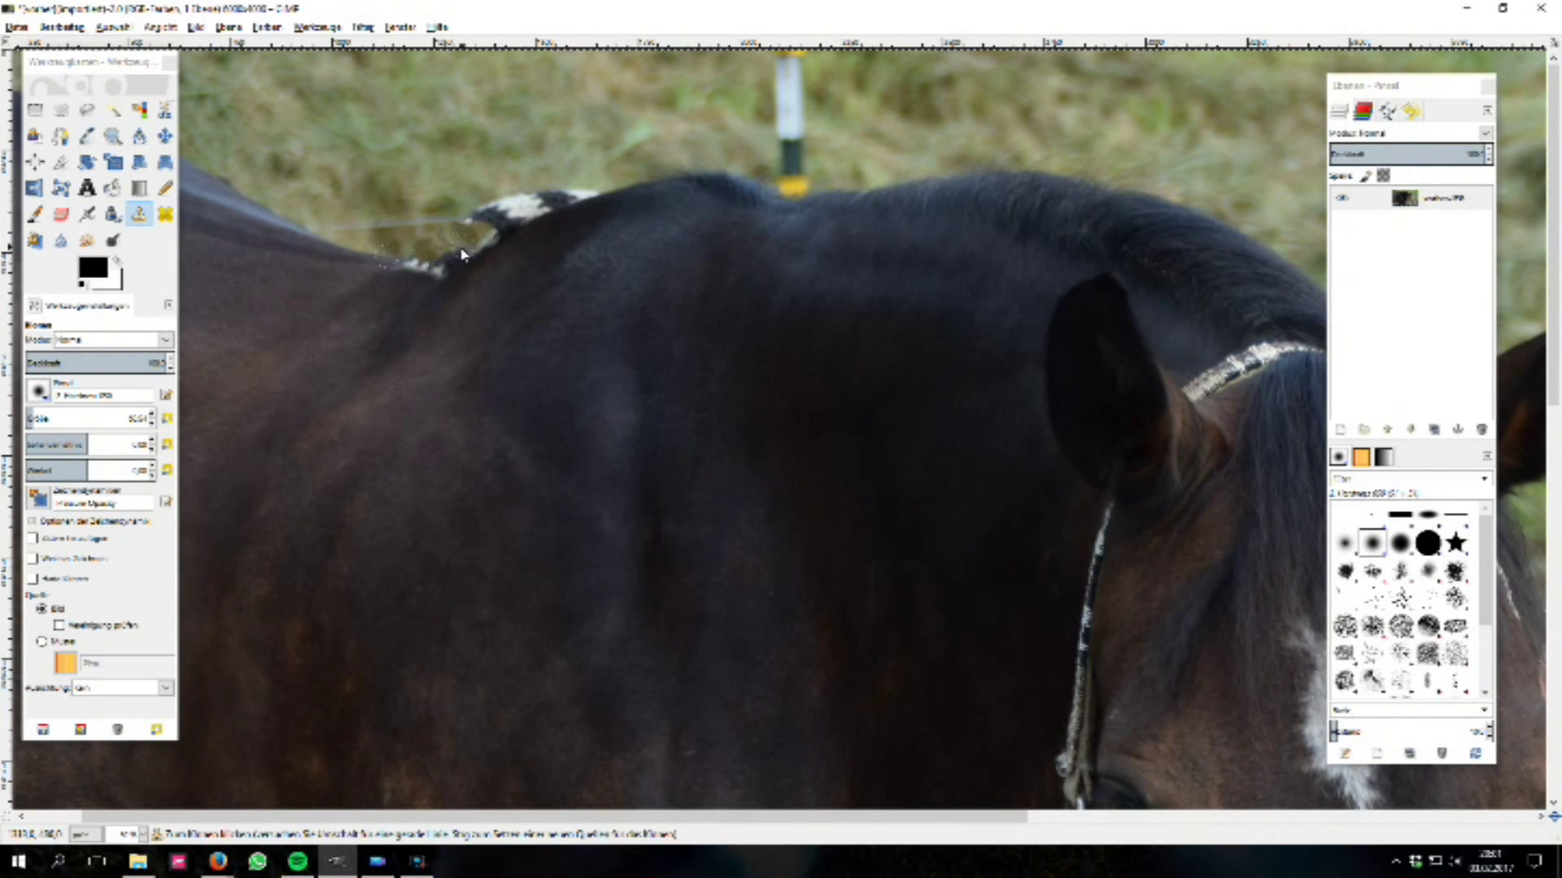
left_click_drag(445, 254, 438, 226)
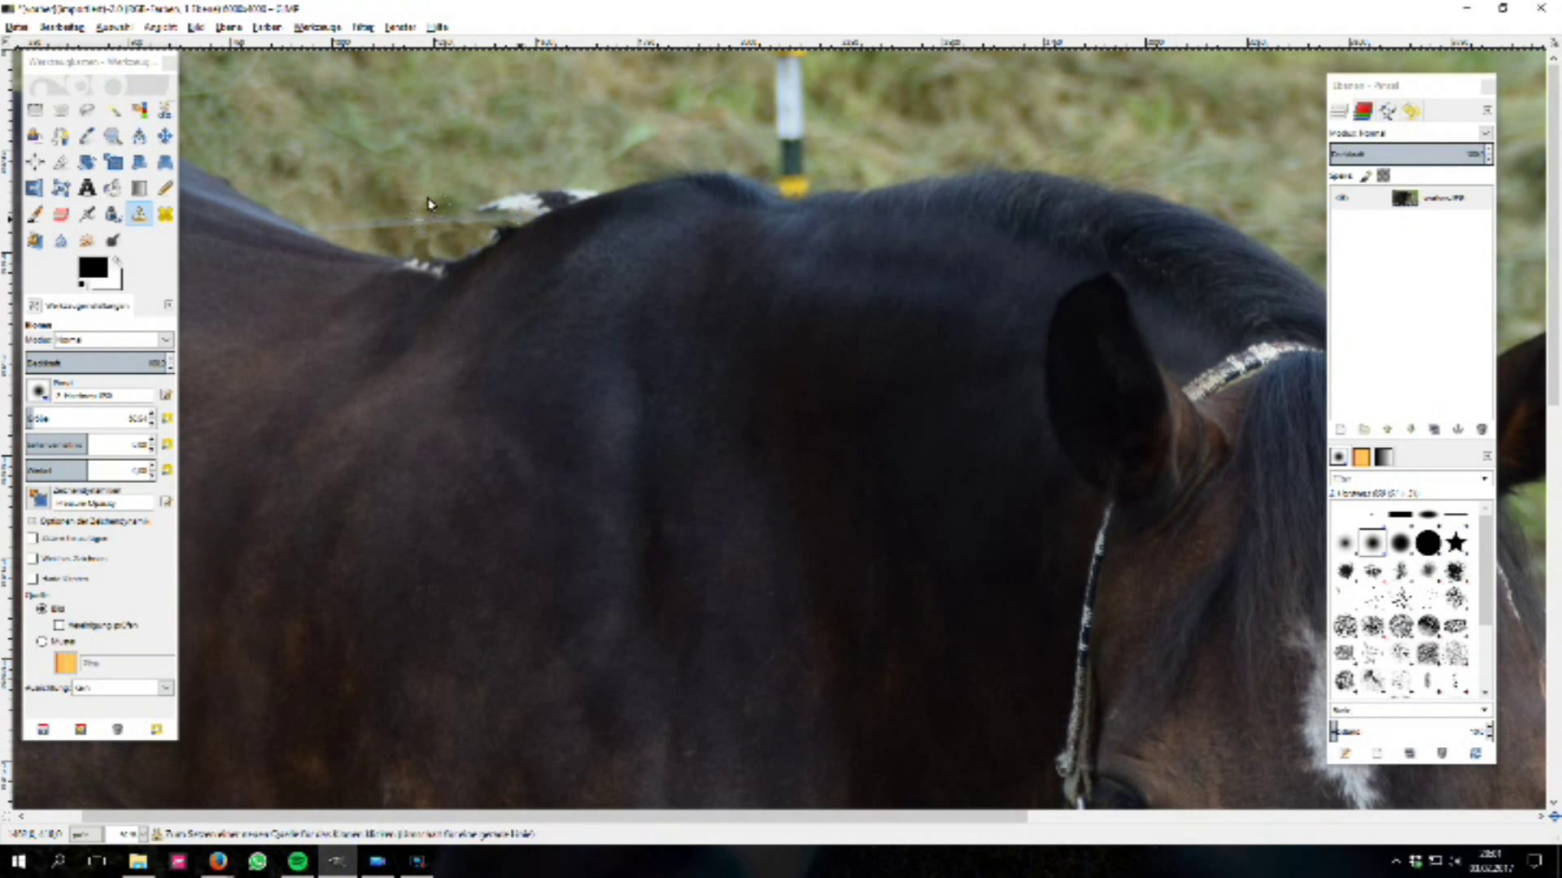
left_click_drag(484, 212, 552, 207)
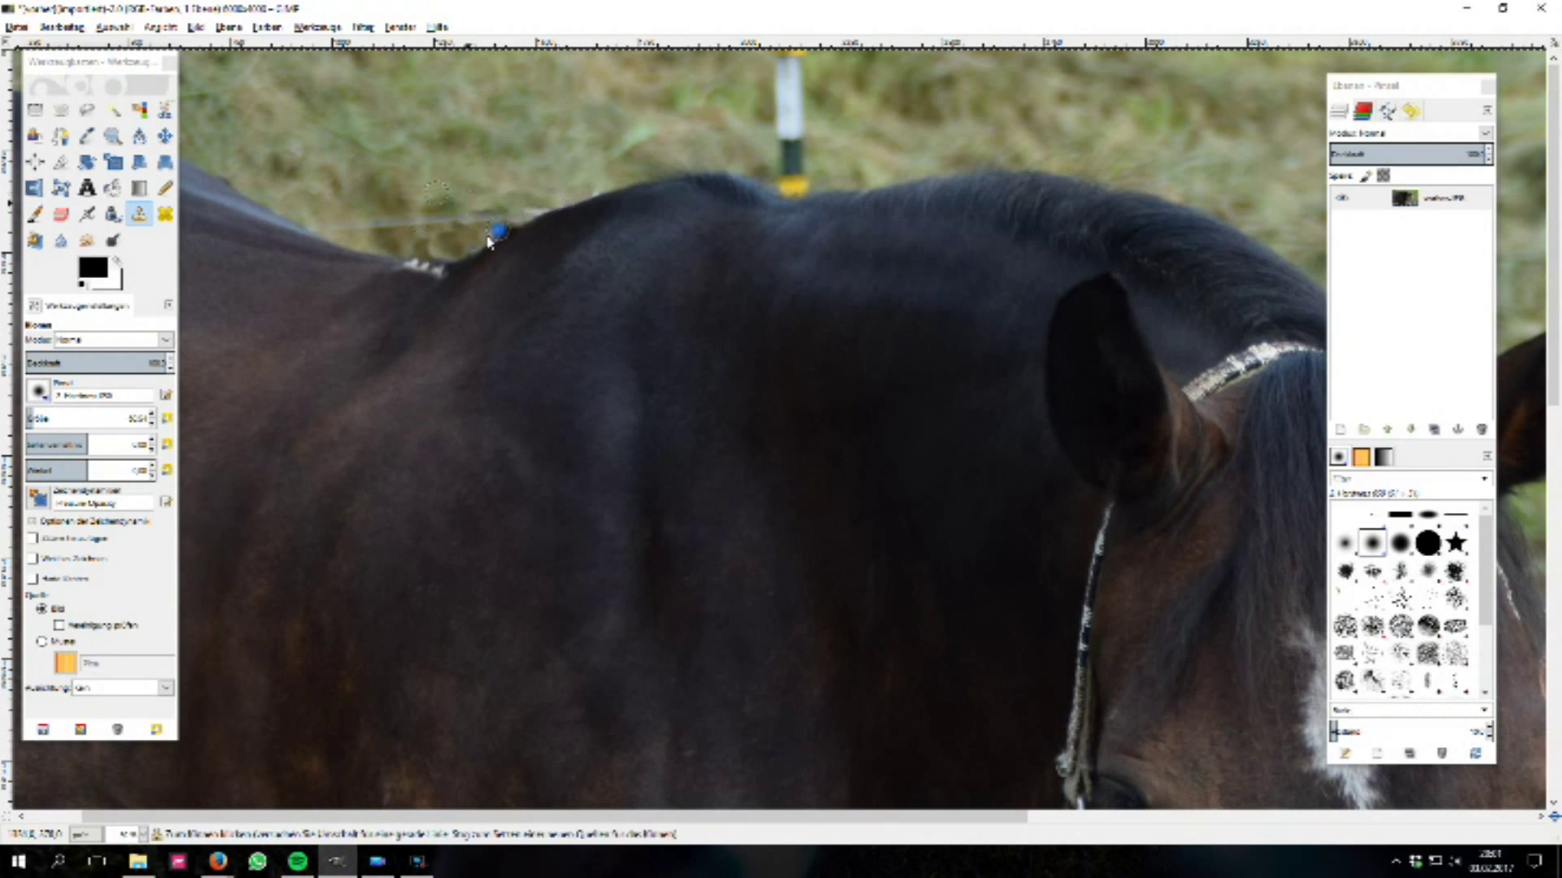
left_click_drag(498, 237, 454, 257)
Step: Zoom into the back edge showing the leftover white rope bits
key("r")
scroll(567, 366, "down", 1)
scroll(566, 366, "down", 2)
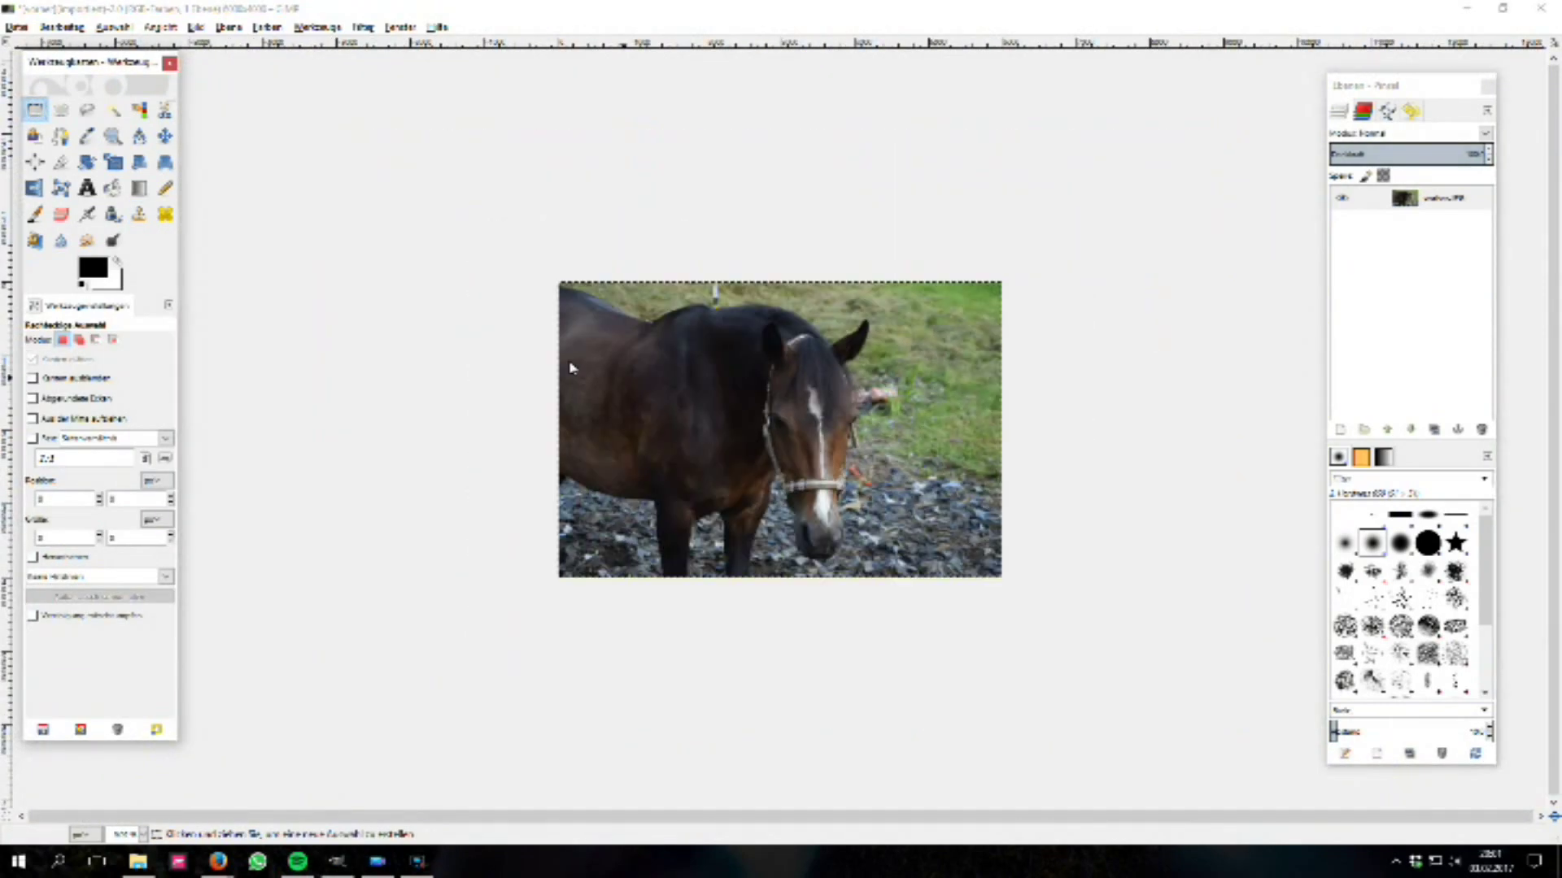
scroll(568, 362, "up", 1)
scroll(606, 363, "up", 1)
scroll(466, 257, "up", 1)
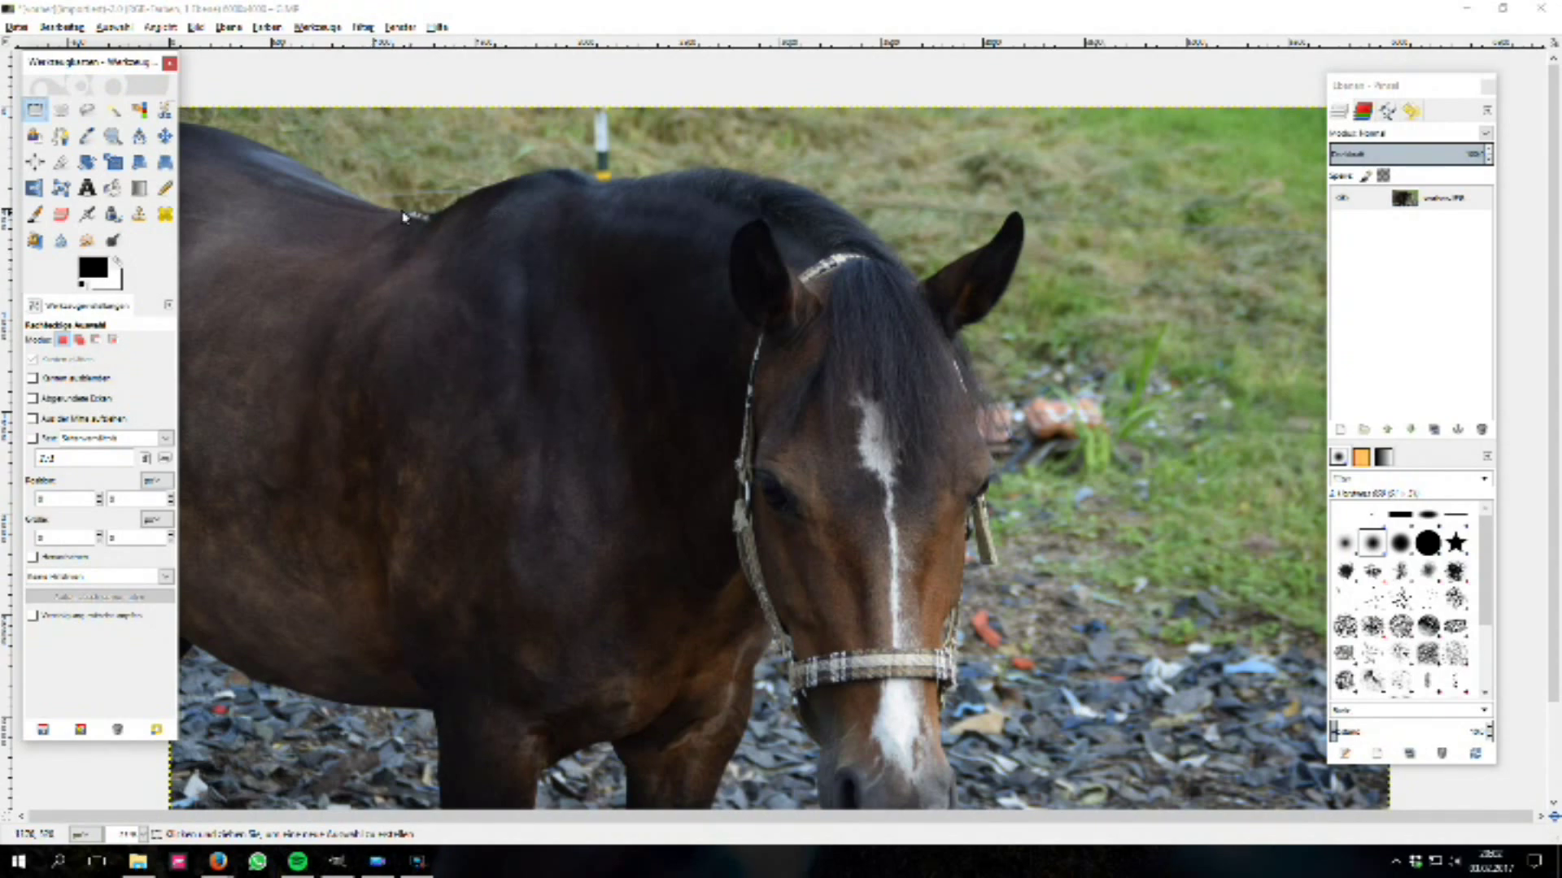
scroll(403, 234, "up", 1)
scroll(399, 221, "up", 1)
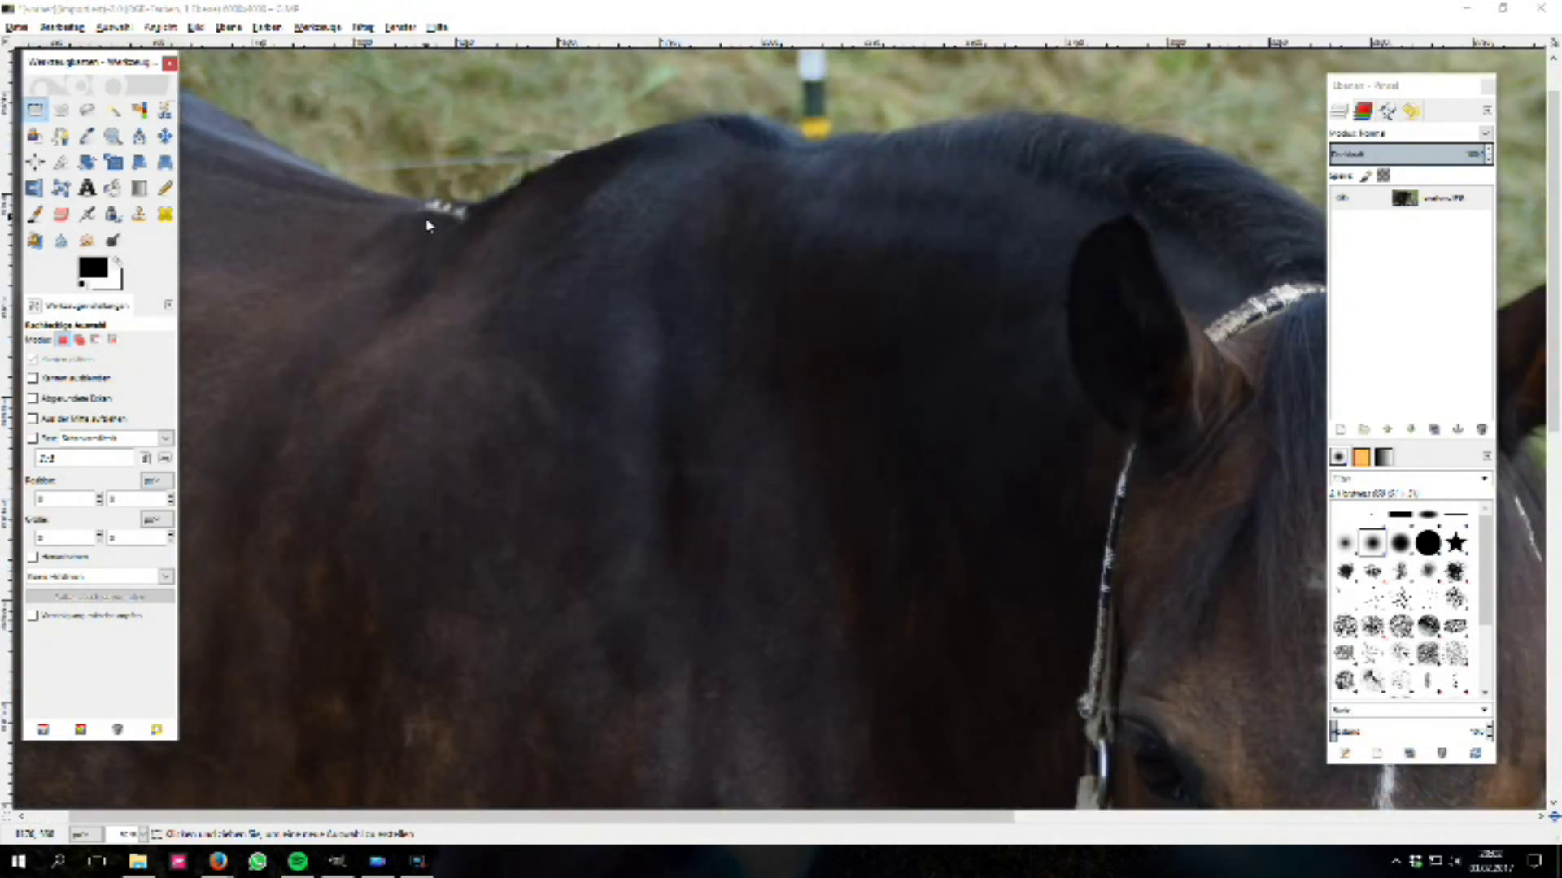
scroll(439, 216, "up", 1)
scroll(462, 215, "up", 1)
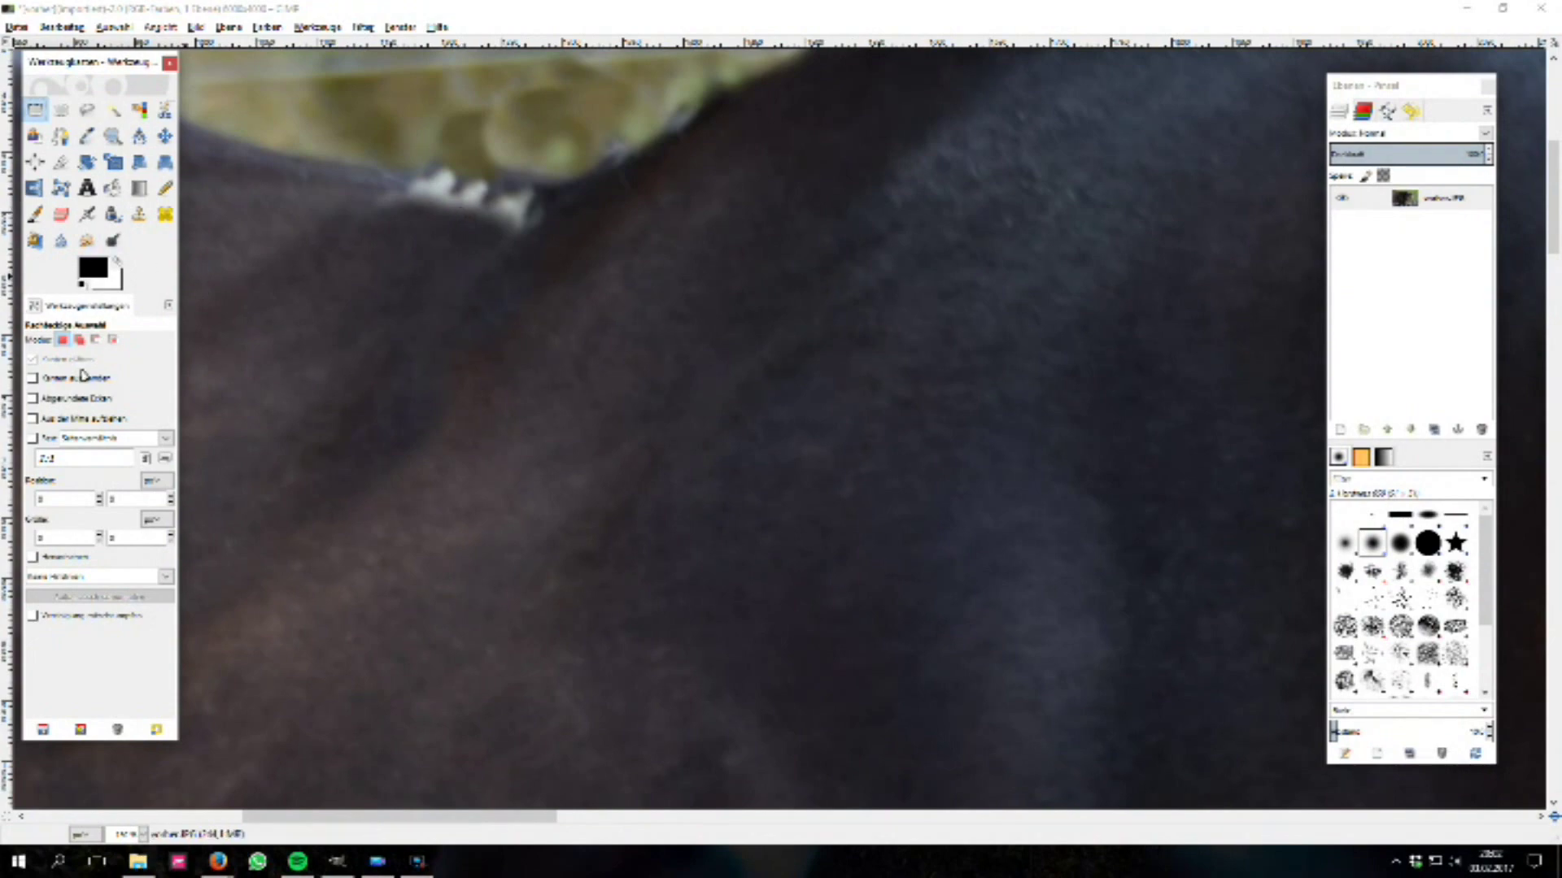
scroll(505, 199, "up", 2)
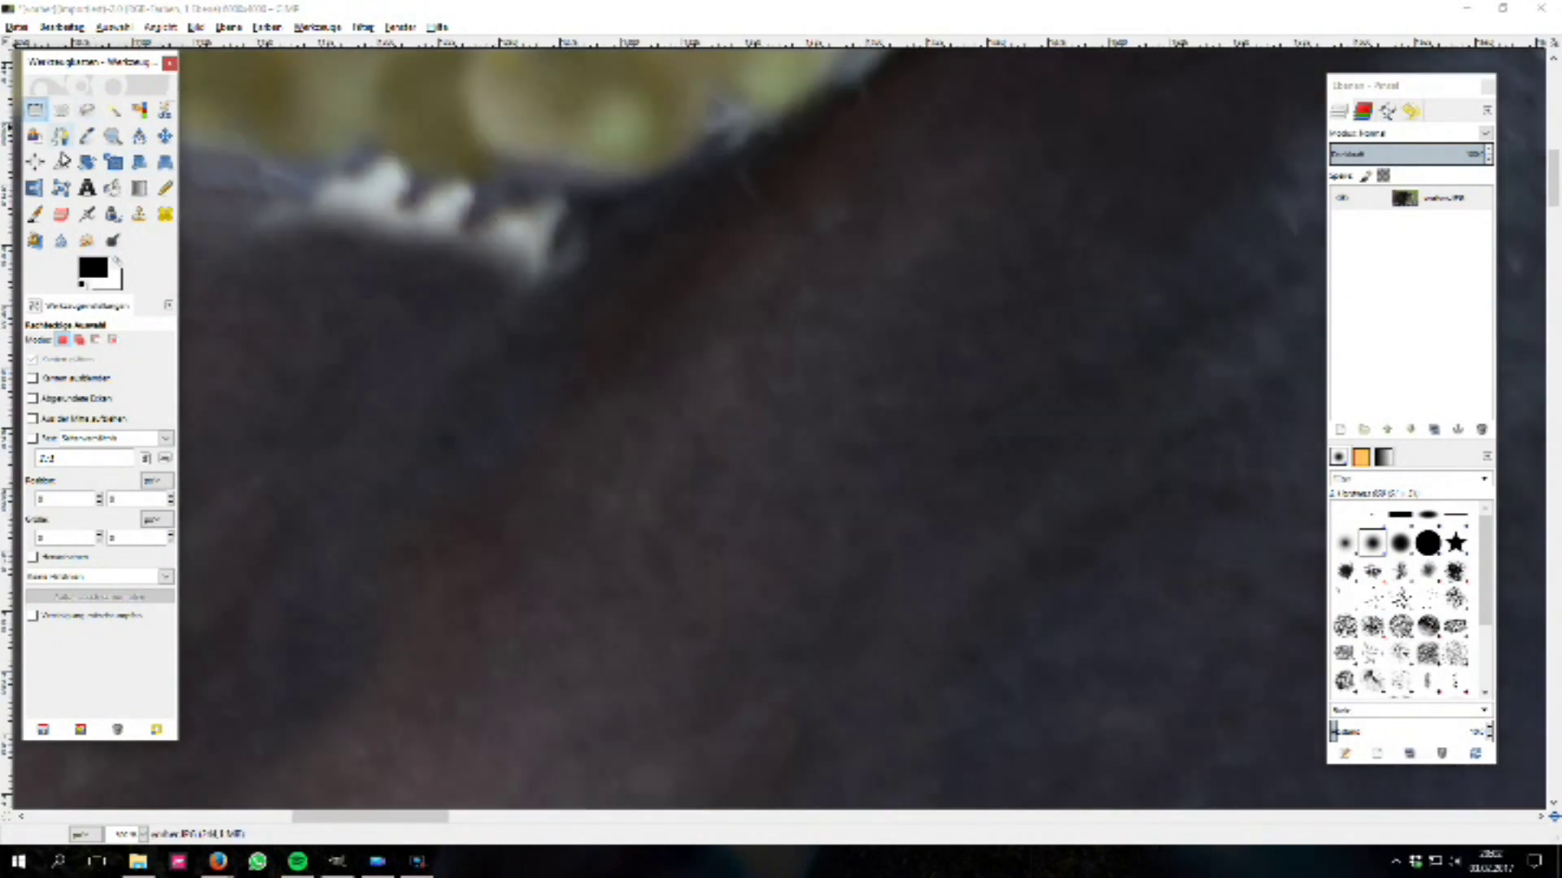
Step: Clone dark fur over the white rope bits and the light fur edge
left_click(140, 214)
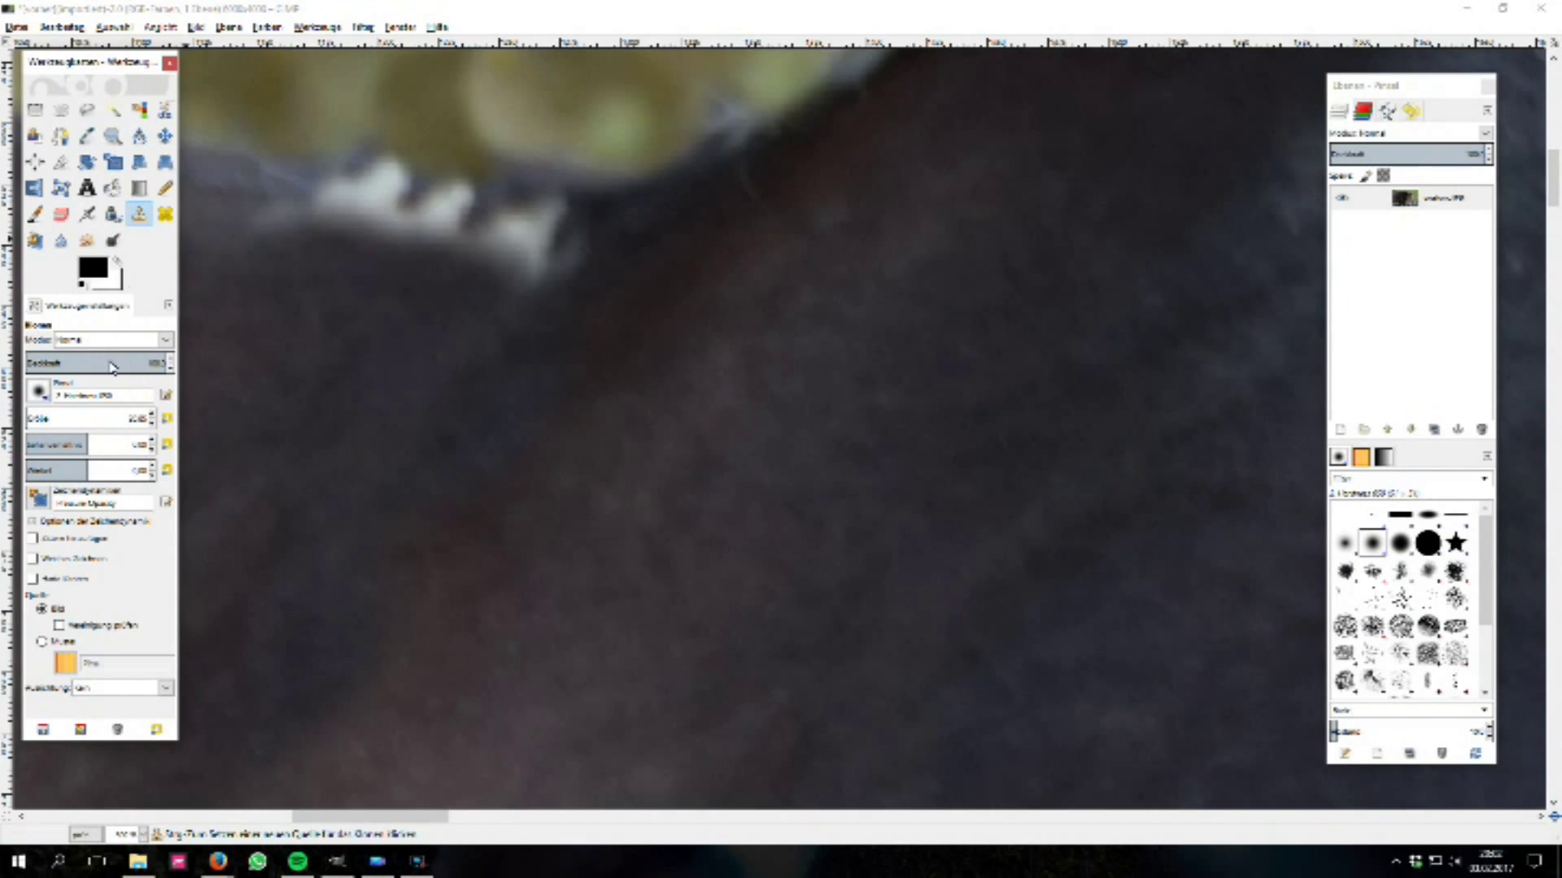
left_click(294, 348, "ctrl")
mouse_move(314, 214)
left_mouse_down()
mouse_move(350, 203)
mouse_move(289, 209)
mouse_move(564, 248)
mouse_move(530, 261)
mouse_move(386, 203)
mouse_move(439, 216)
mouse_move(244, 227)
mouse_move(461, 260)
mouse_move(550, 234)
mouse_move(558, 216)
mouse_move(236, 183)
left_mouse_up()
left_click_drag(236, 183, 321, 205)
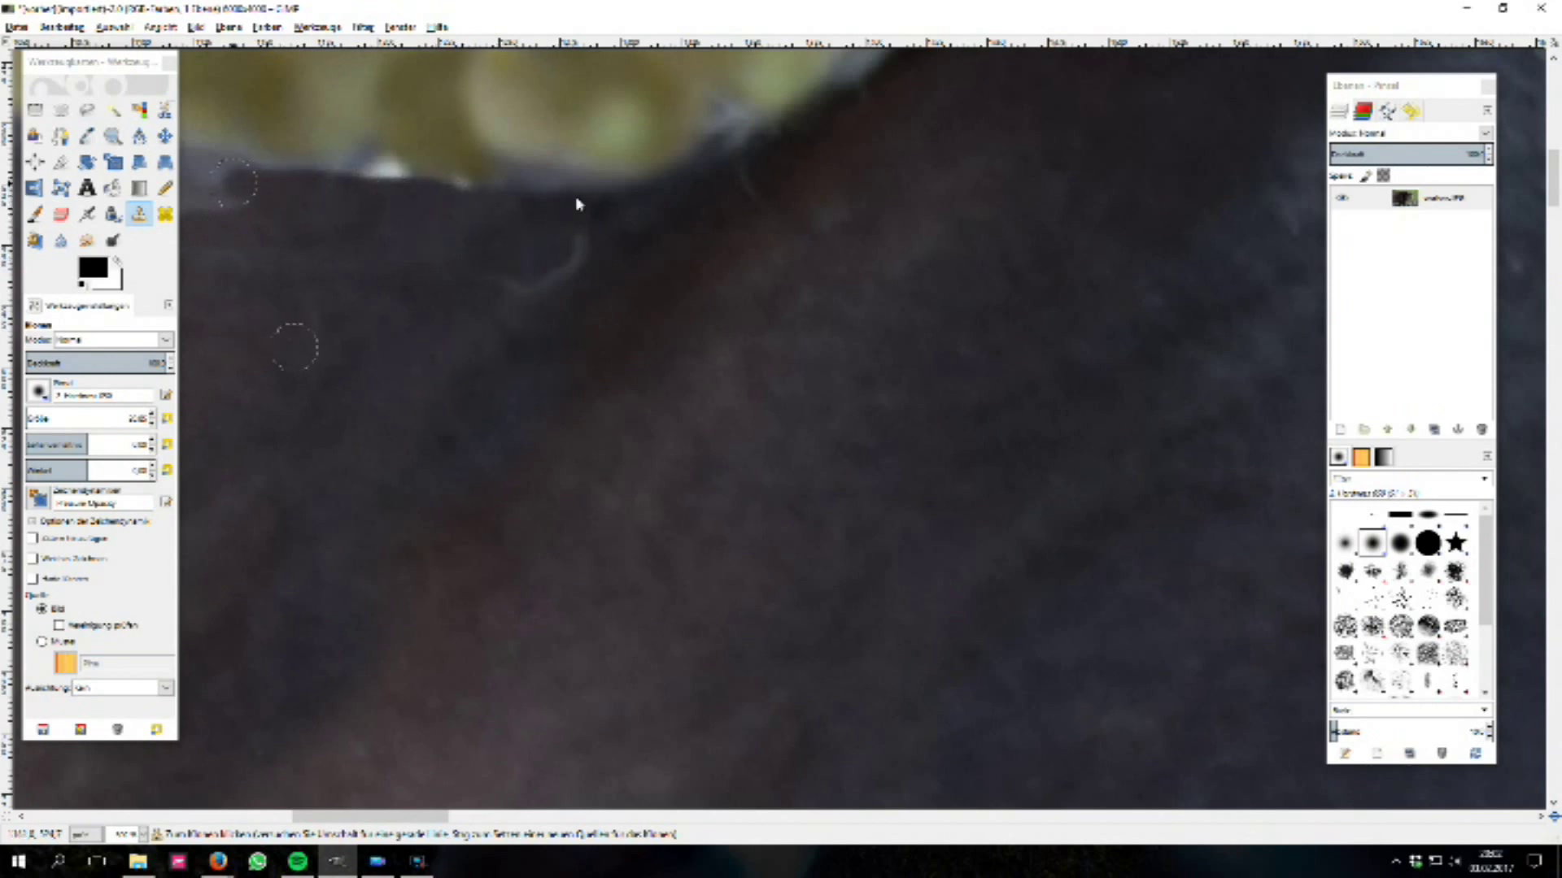
left_click(41, 100)
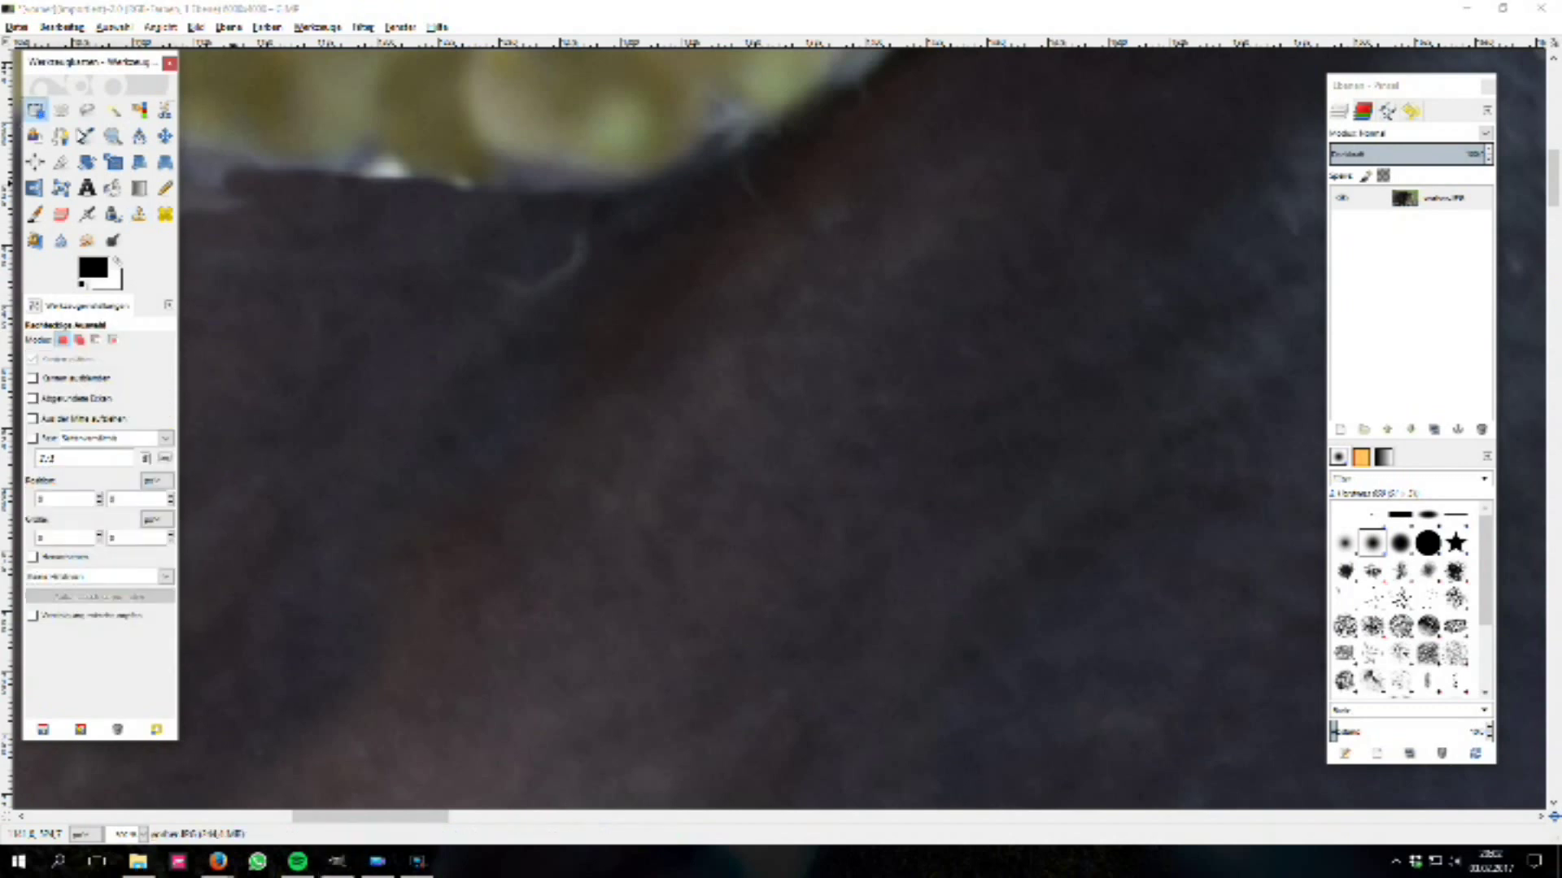
Step: Frame the repaired back edge and set up the Smudge tool's brush size
scroll(762, 192, "down", 1)
scroll(781, 175, "down", 1)
scroll(802, 154, "down", 1)
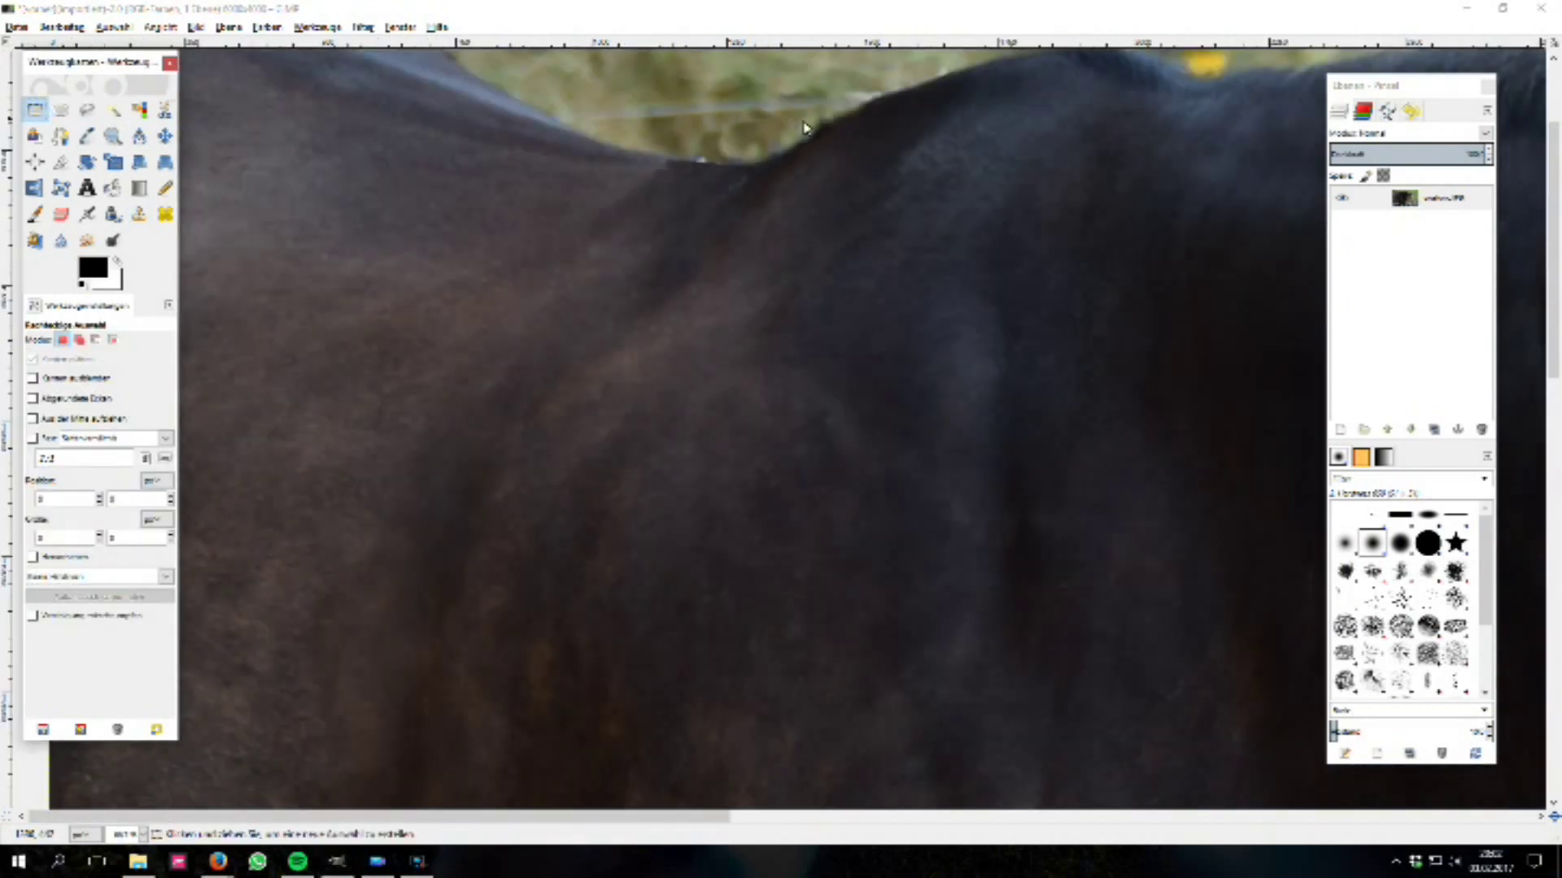
scroll(769, 171, "down", 1)
scroll(721, 286, "down", 1)
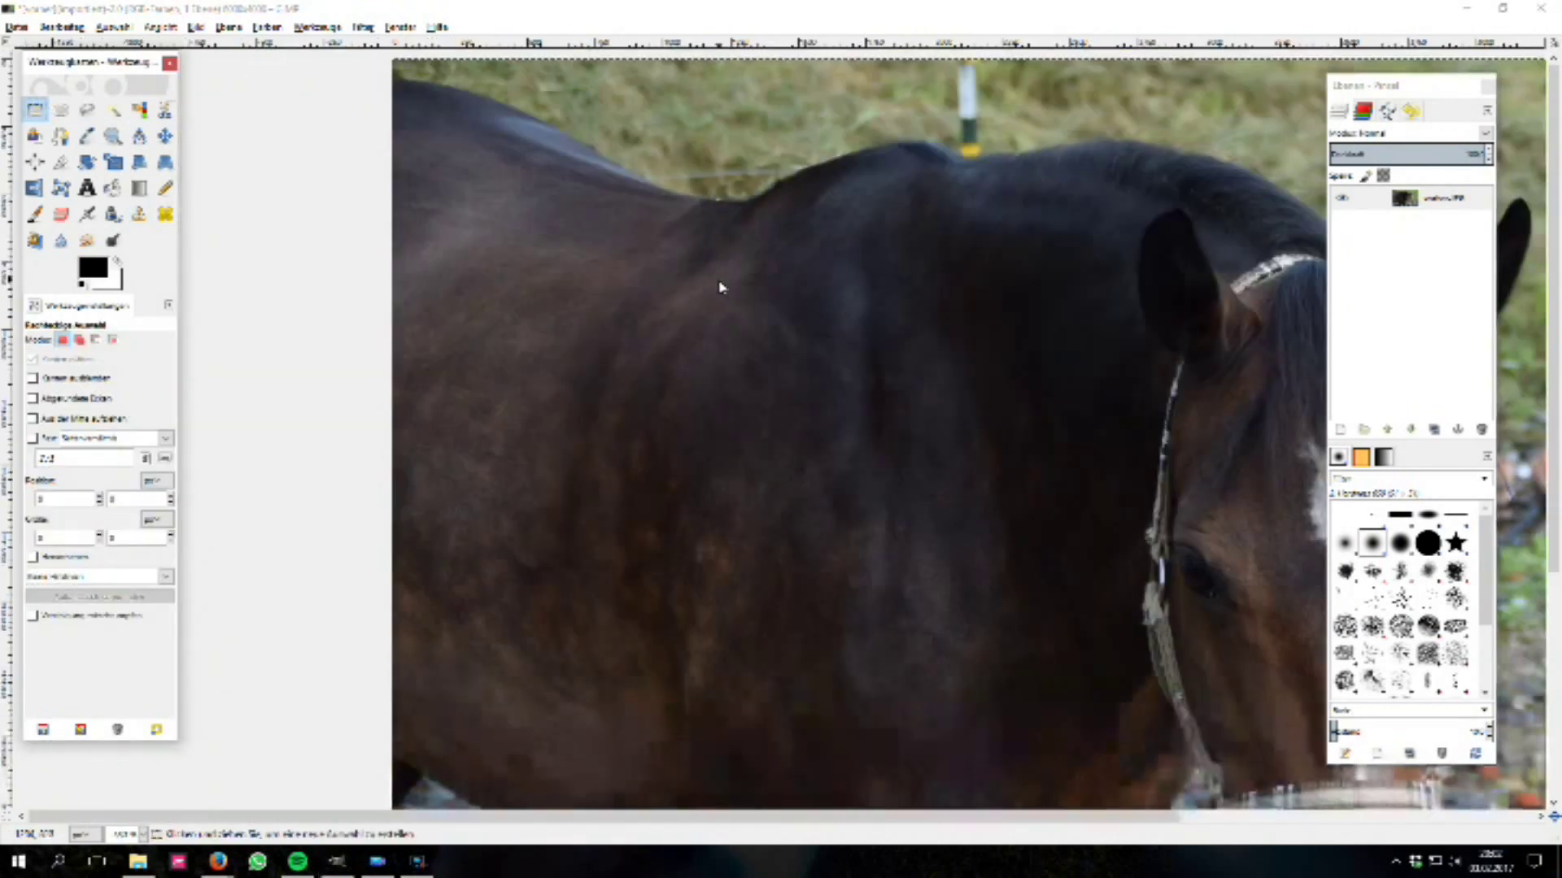
scroll(720, 289, "down", 1)
scroll(509, 216, "down", 1)
scroll(341, 247, "up", 1)
scroll(411, 212, "up", 1)
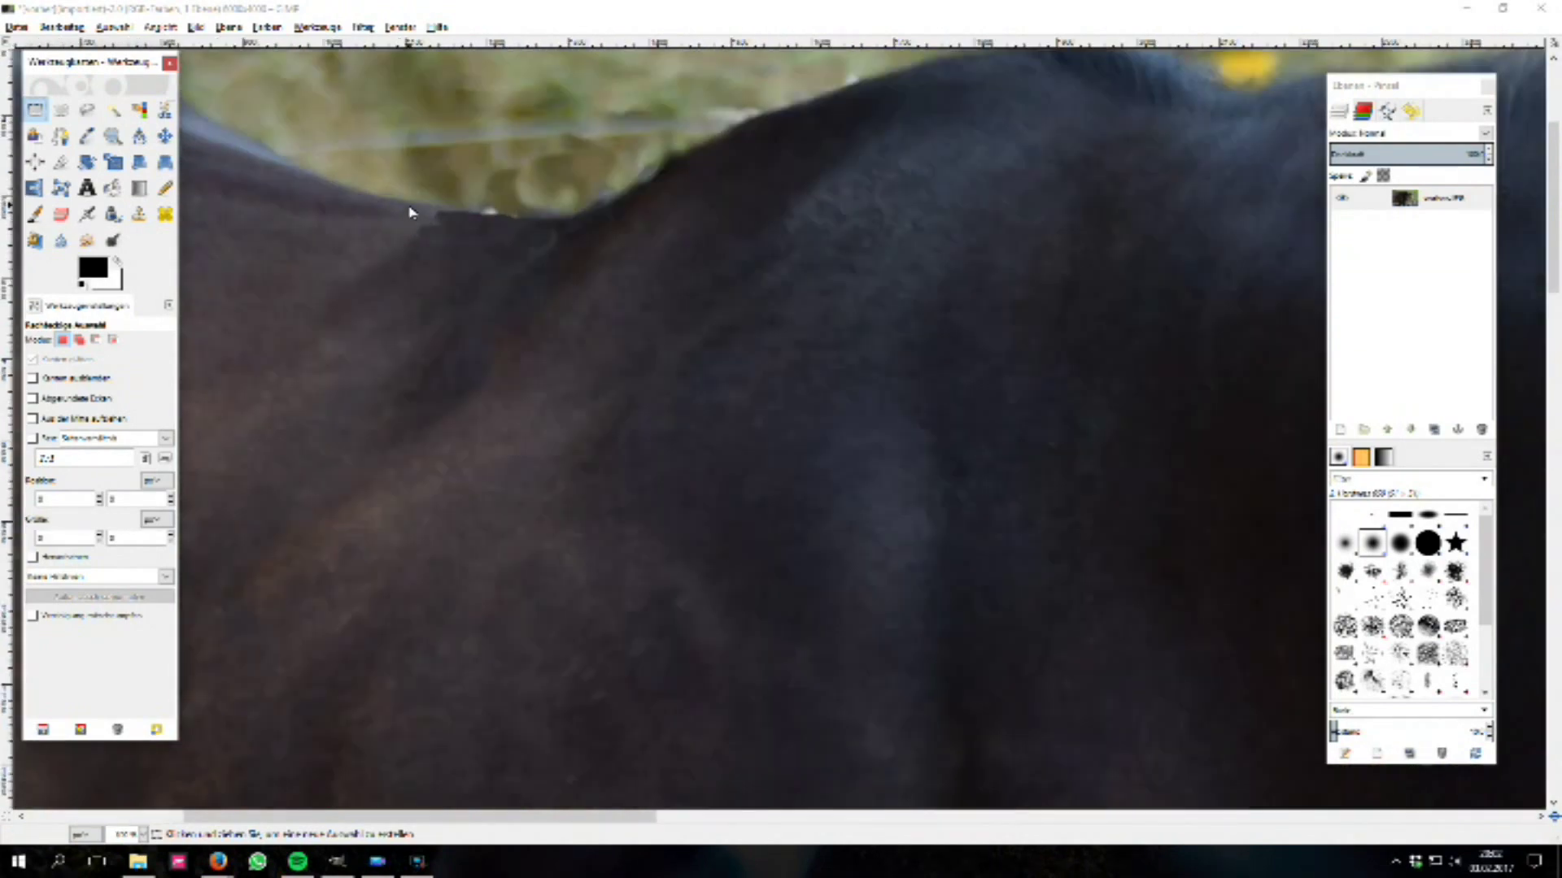
scroll(413, 212, "up", 1)
scroll(655, 261, "up", 1)
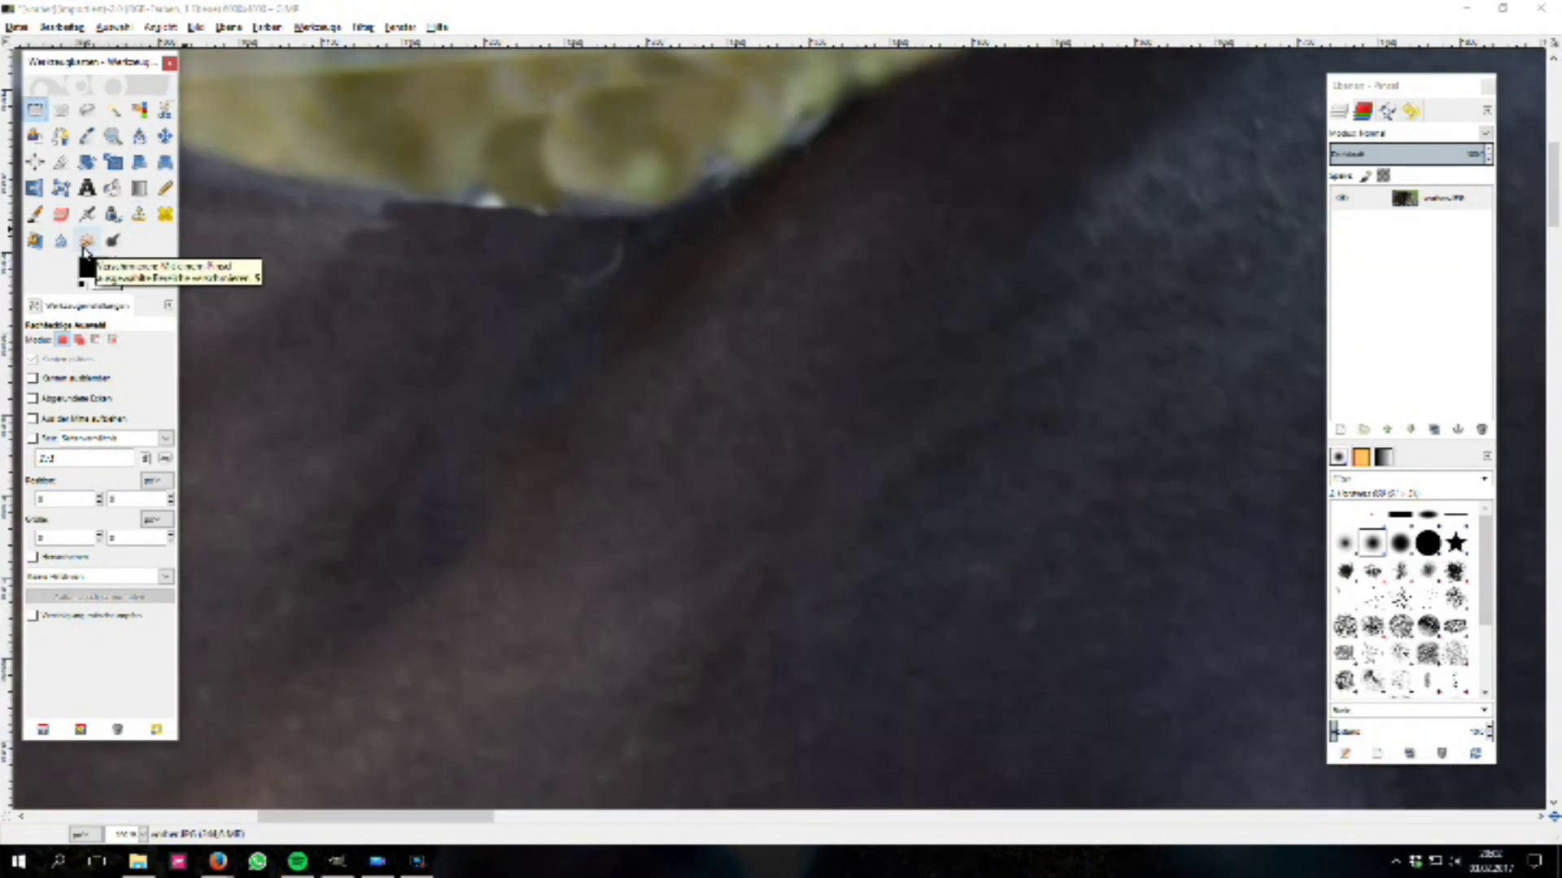
left_click(85, 244)
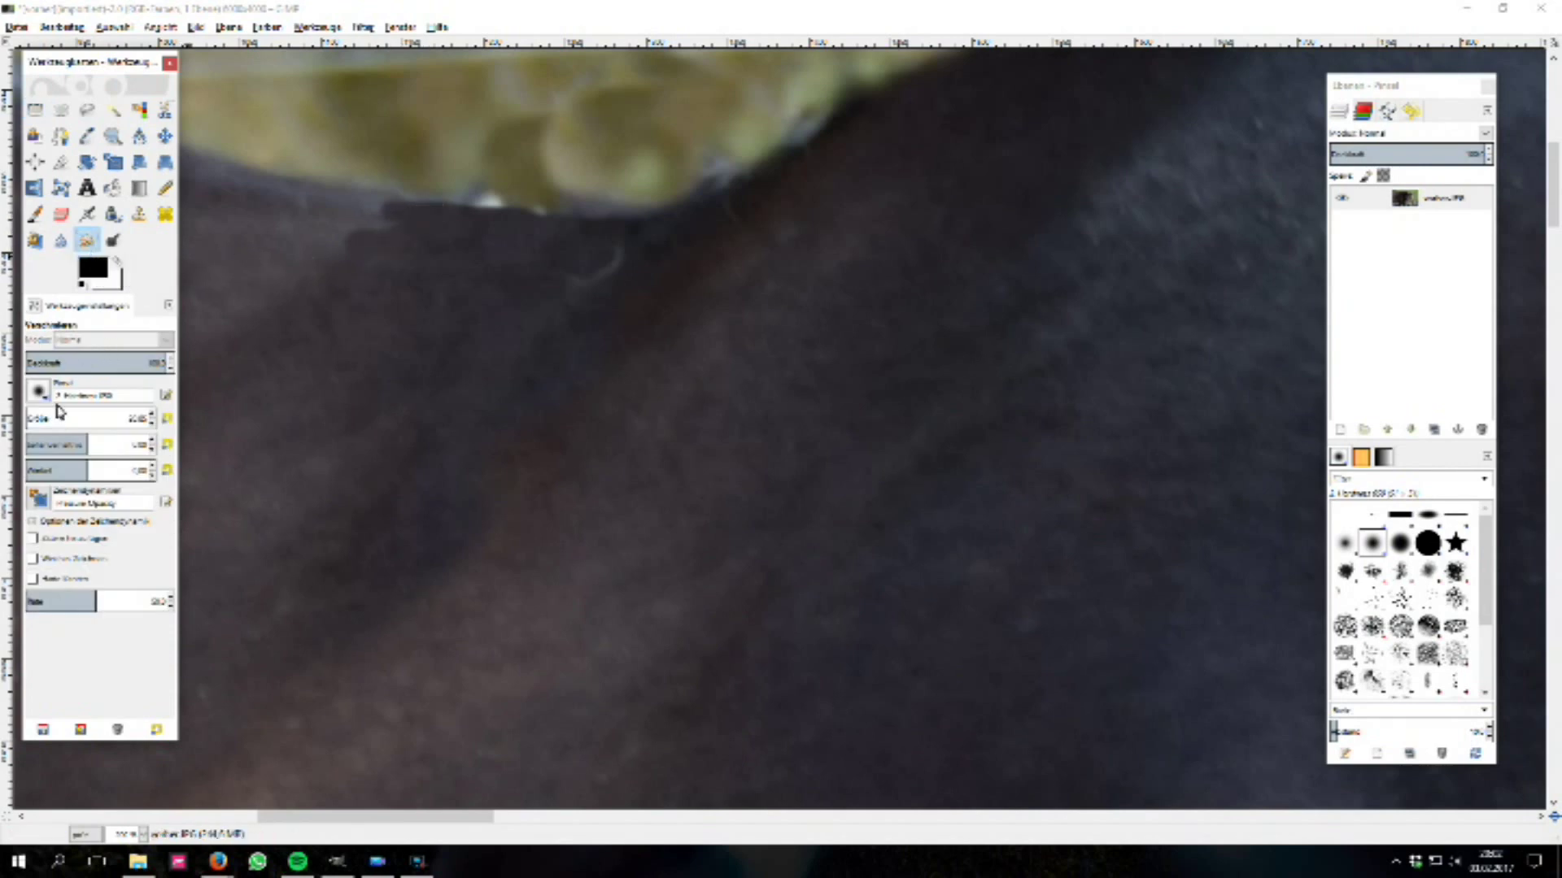
left_click(33, 423)
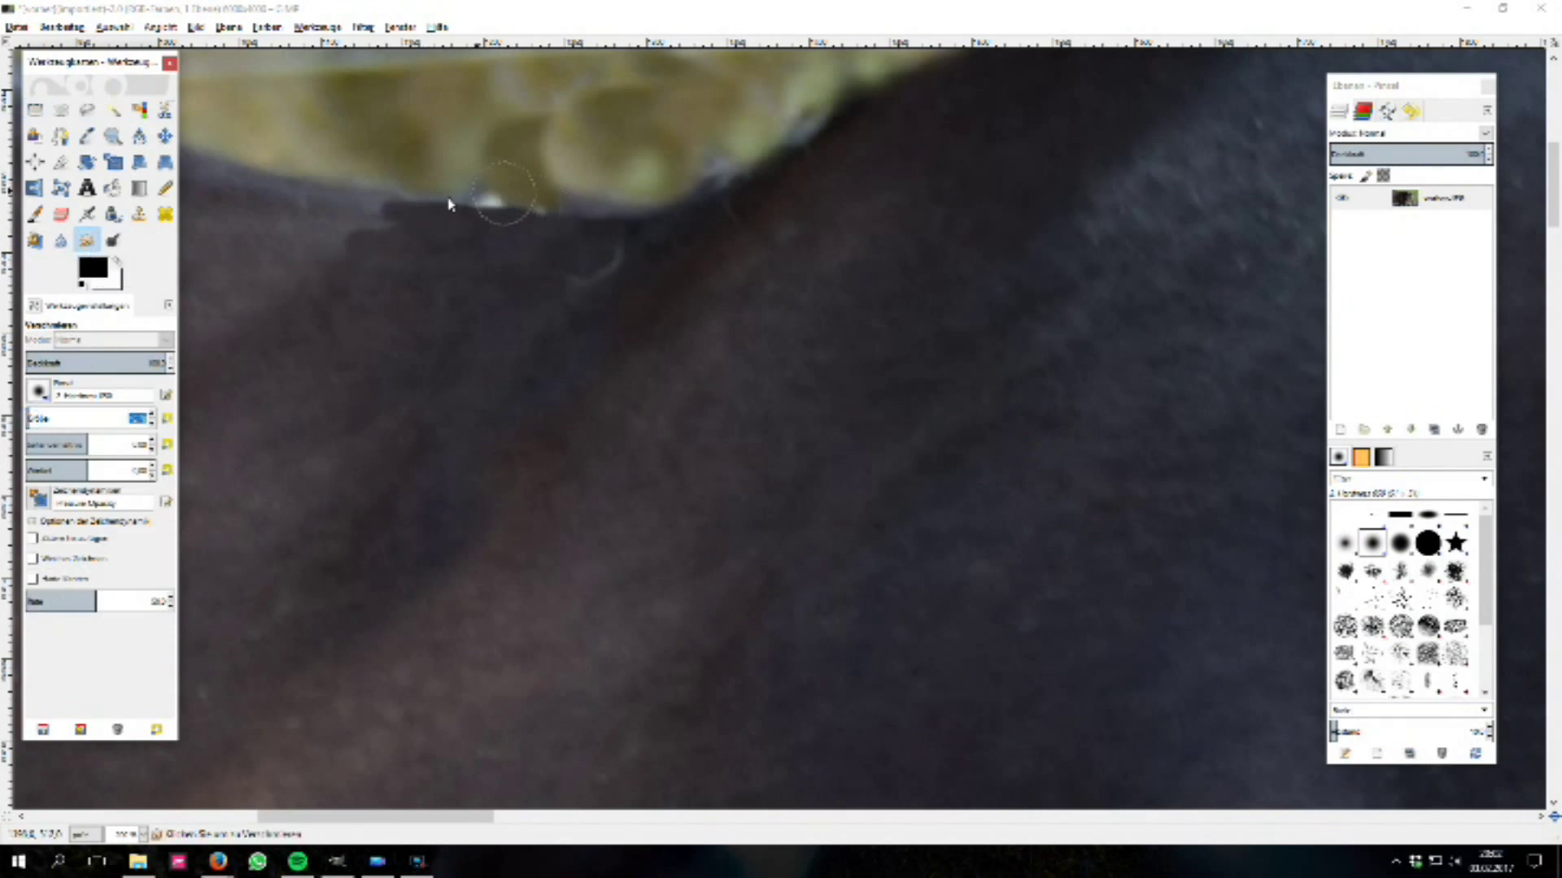
left_click(427, 210)
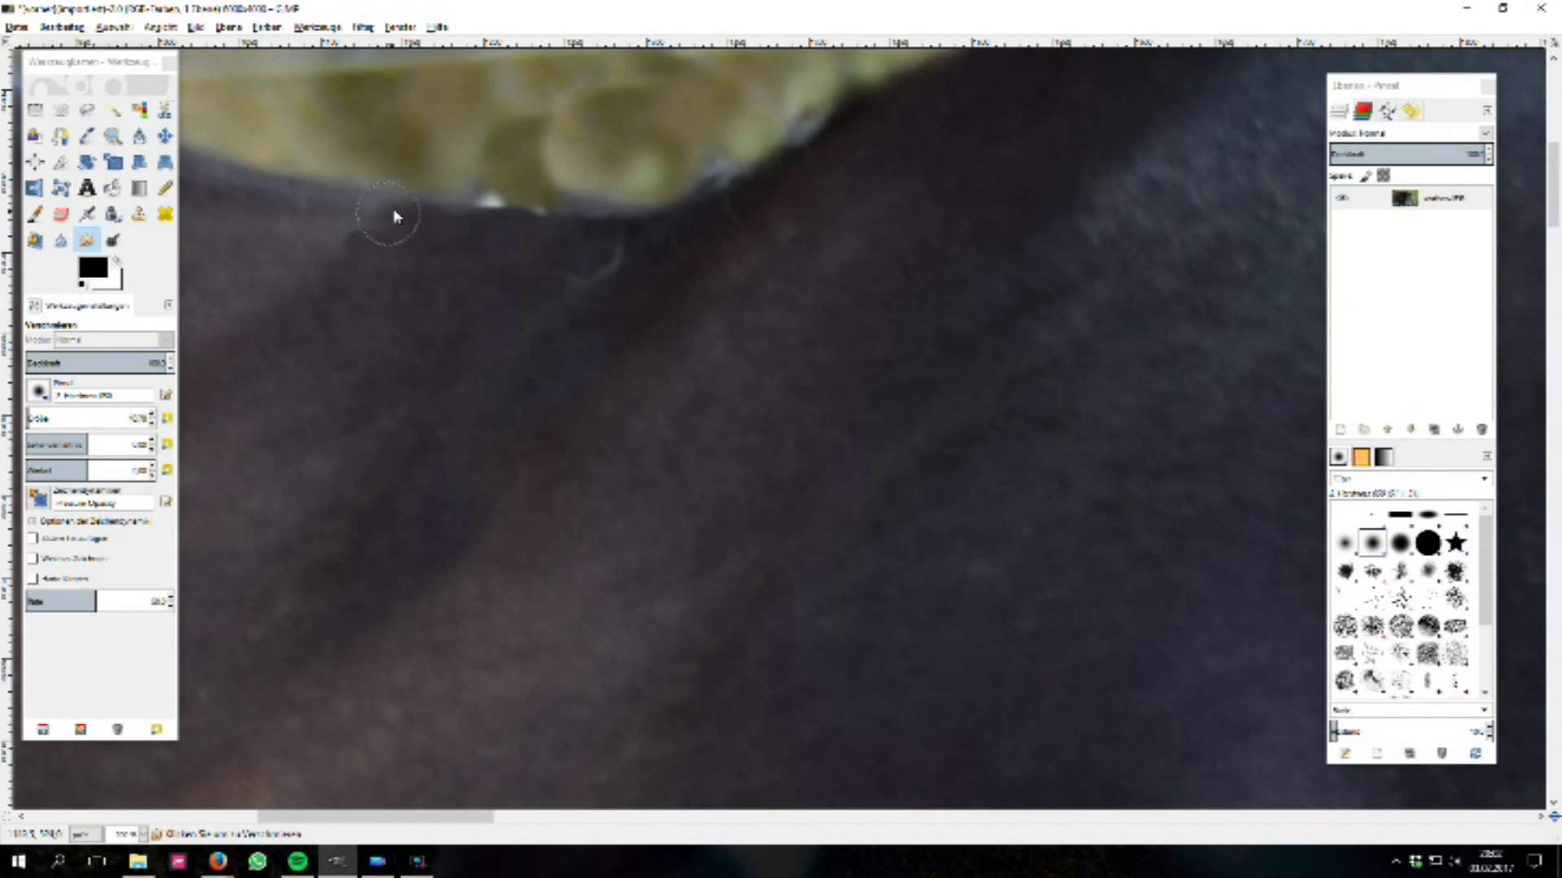
Step: Smudge the fur edge along the back into the grass so it blends smoothly
mouse_move(419, 231)
left_mouse_down()
mouse_move(369, 195)
mouse_move(432, 223)
mouse_move(517, 230)
mouse_move(656, 220)
mouse_move(533, 230)
mouse_move(749, 168)
mouse_move(837, 119)
mouse_move(652, 223)
mouse_move(637, 199)
left_mouse_up()
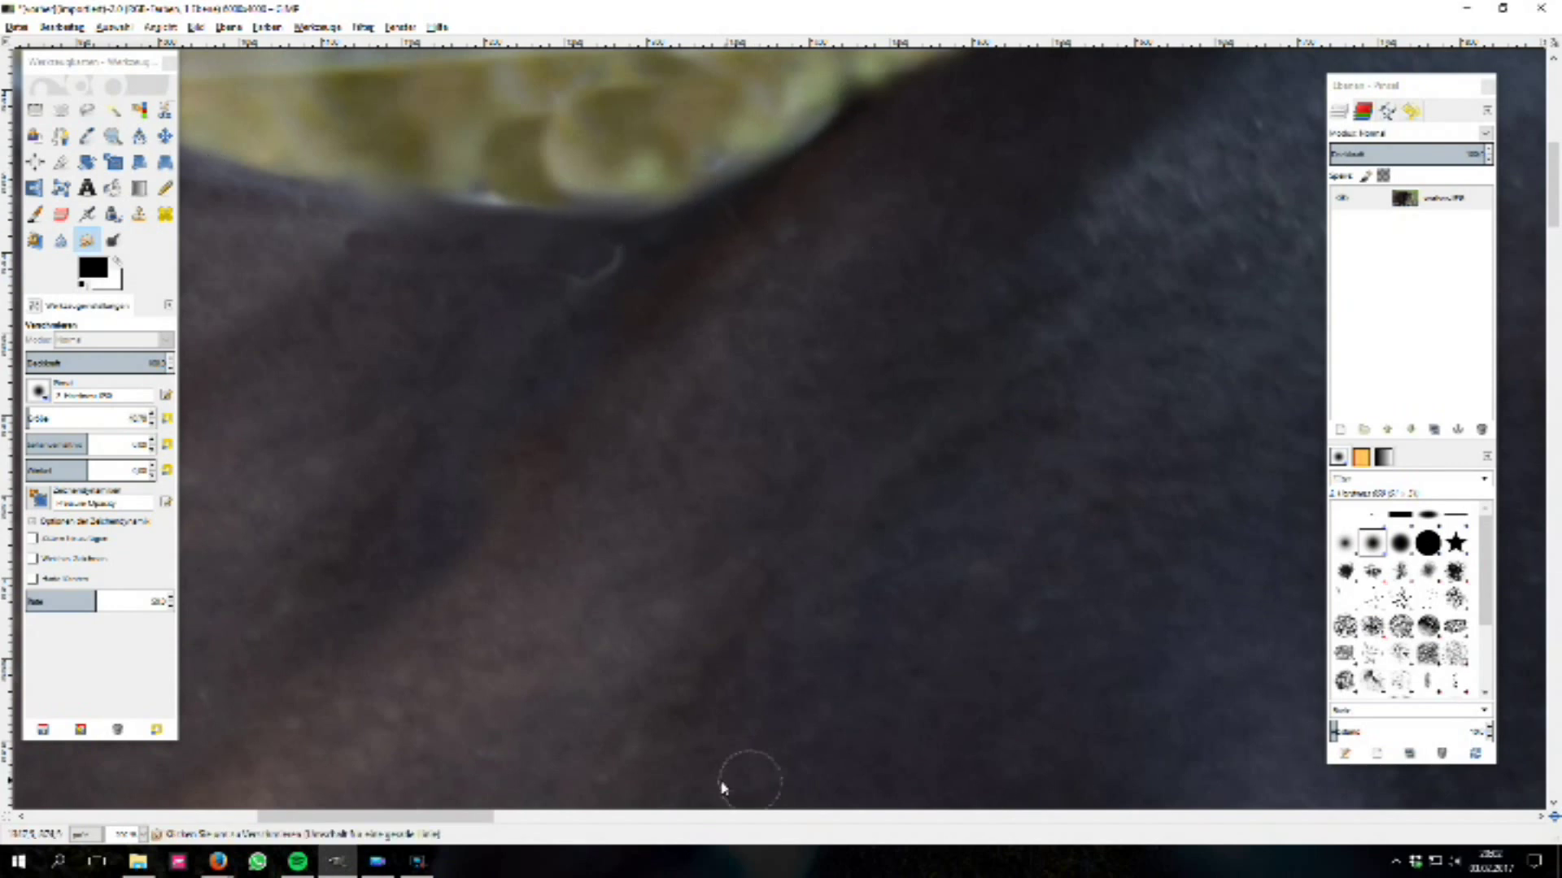
left_click_drag(488, 816, 537, 815)
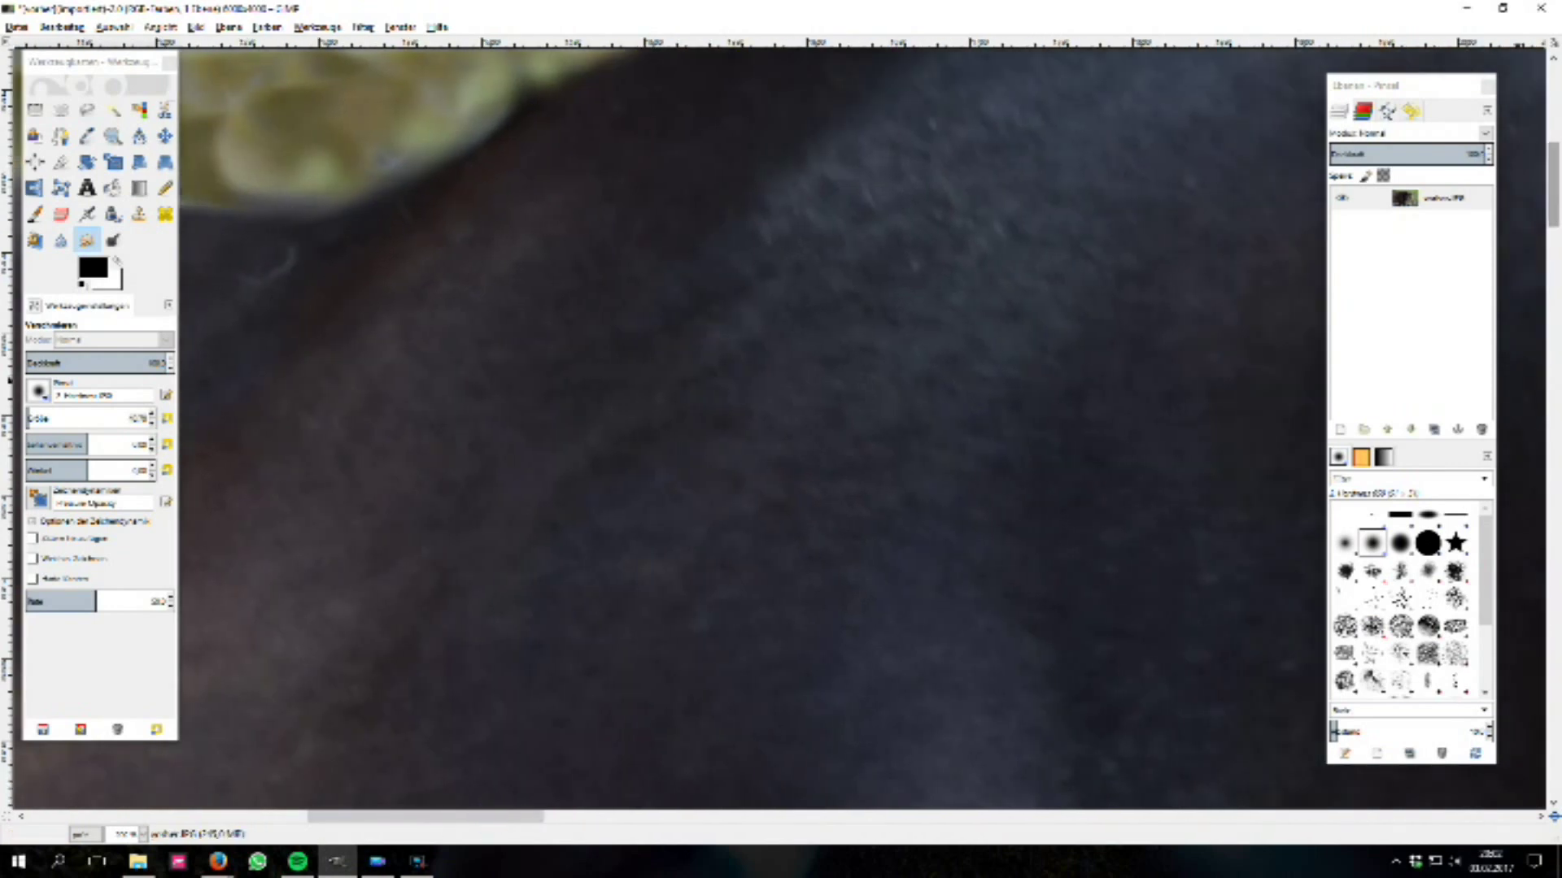
left_click_drag(1556, 193, 1556, 148)
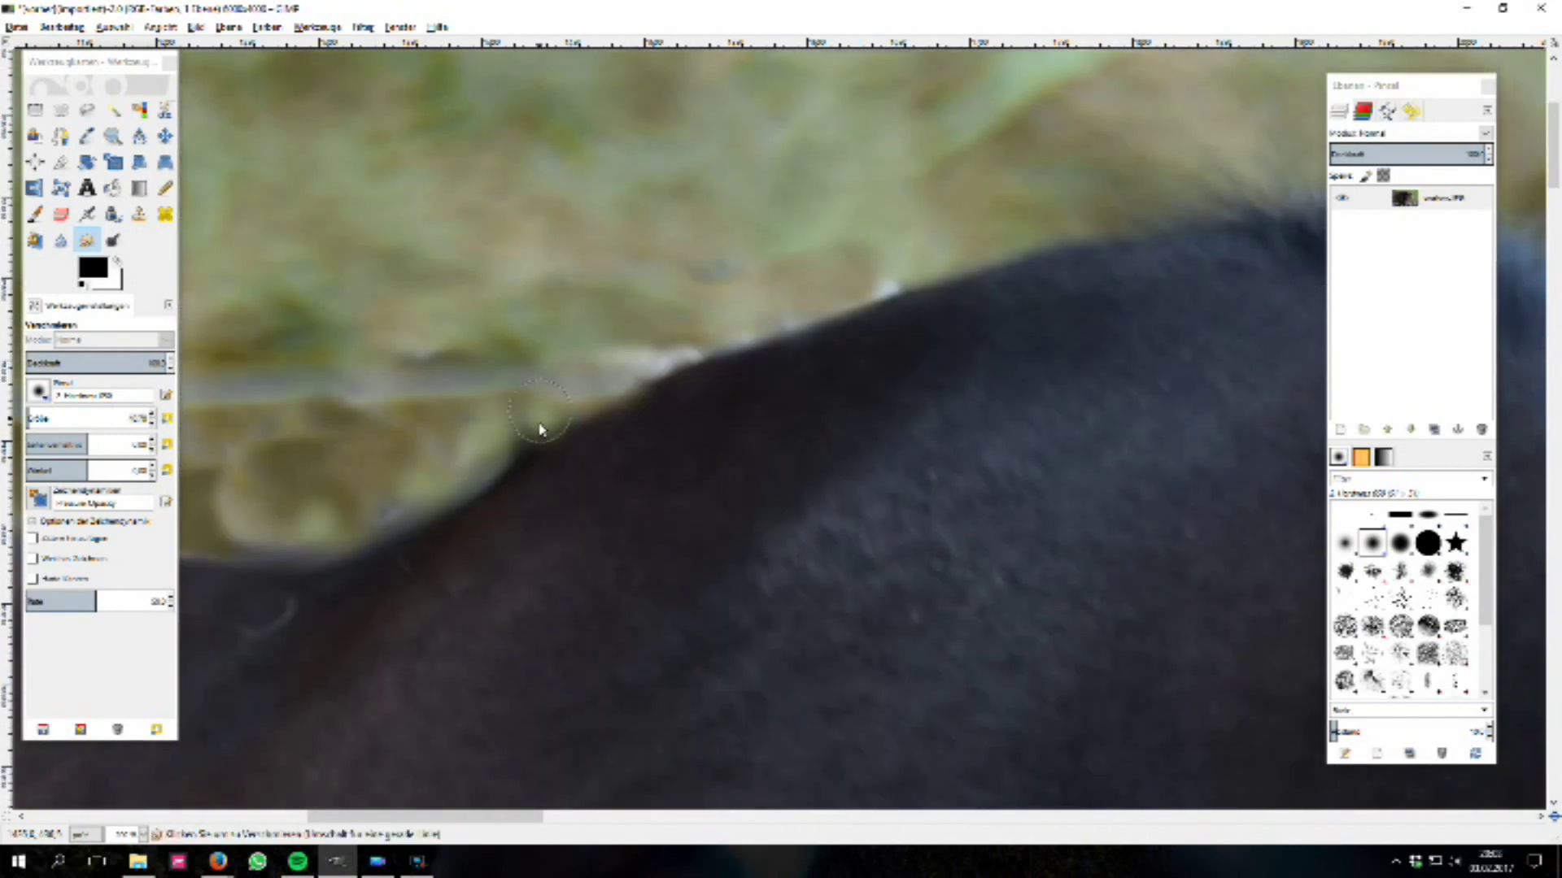
left_click_drag(541, 453, 488, 478)
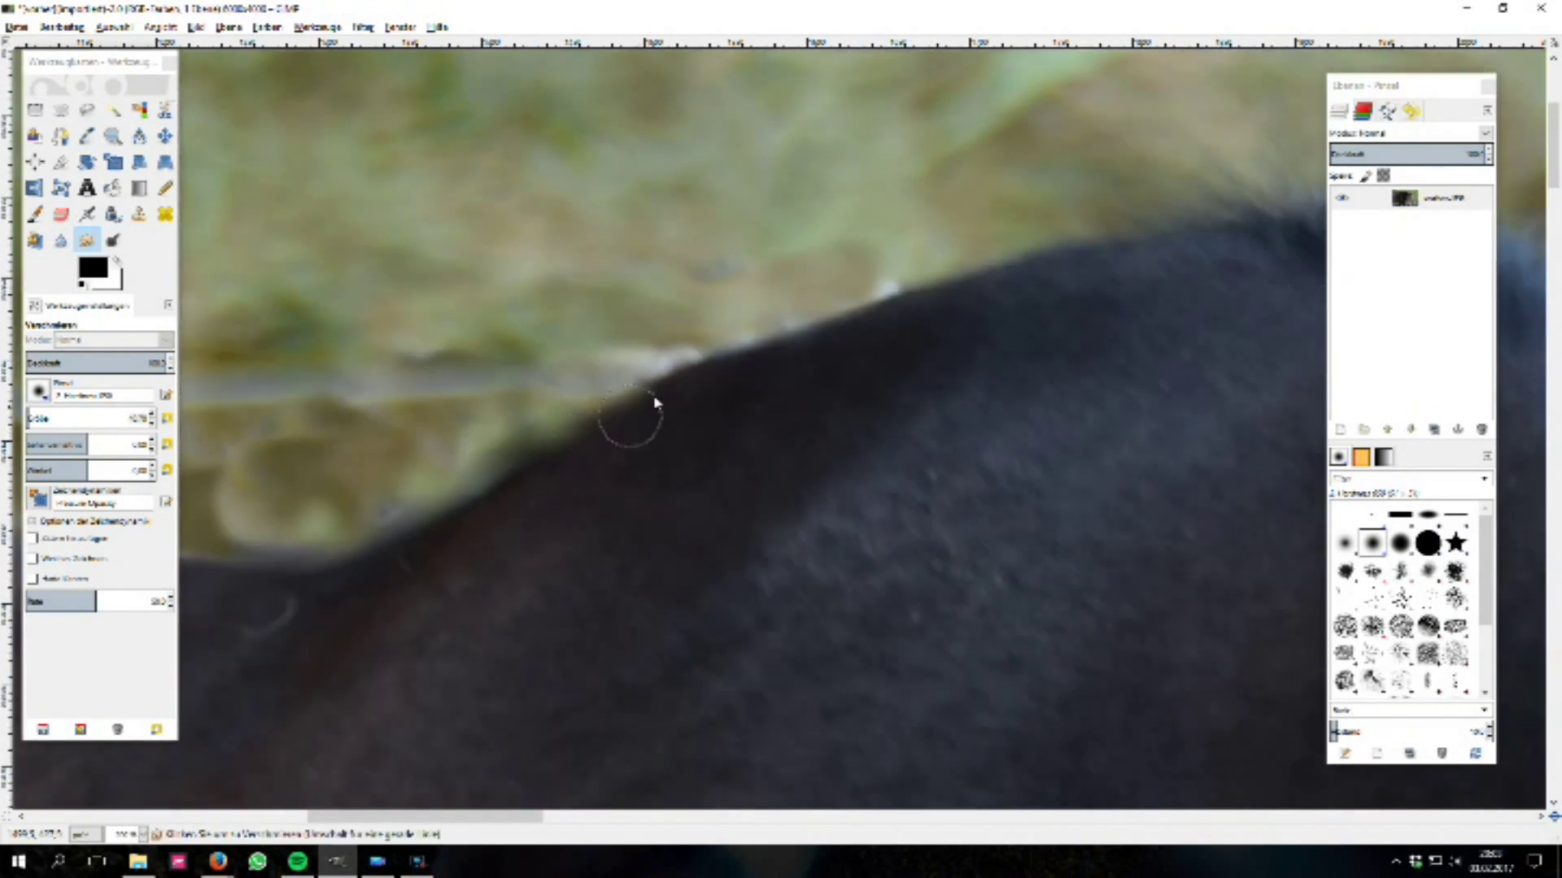
left_click_drag(701, 360, 534, 455)
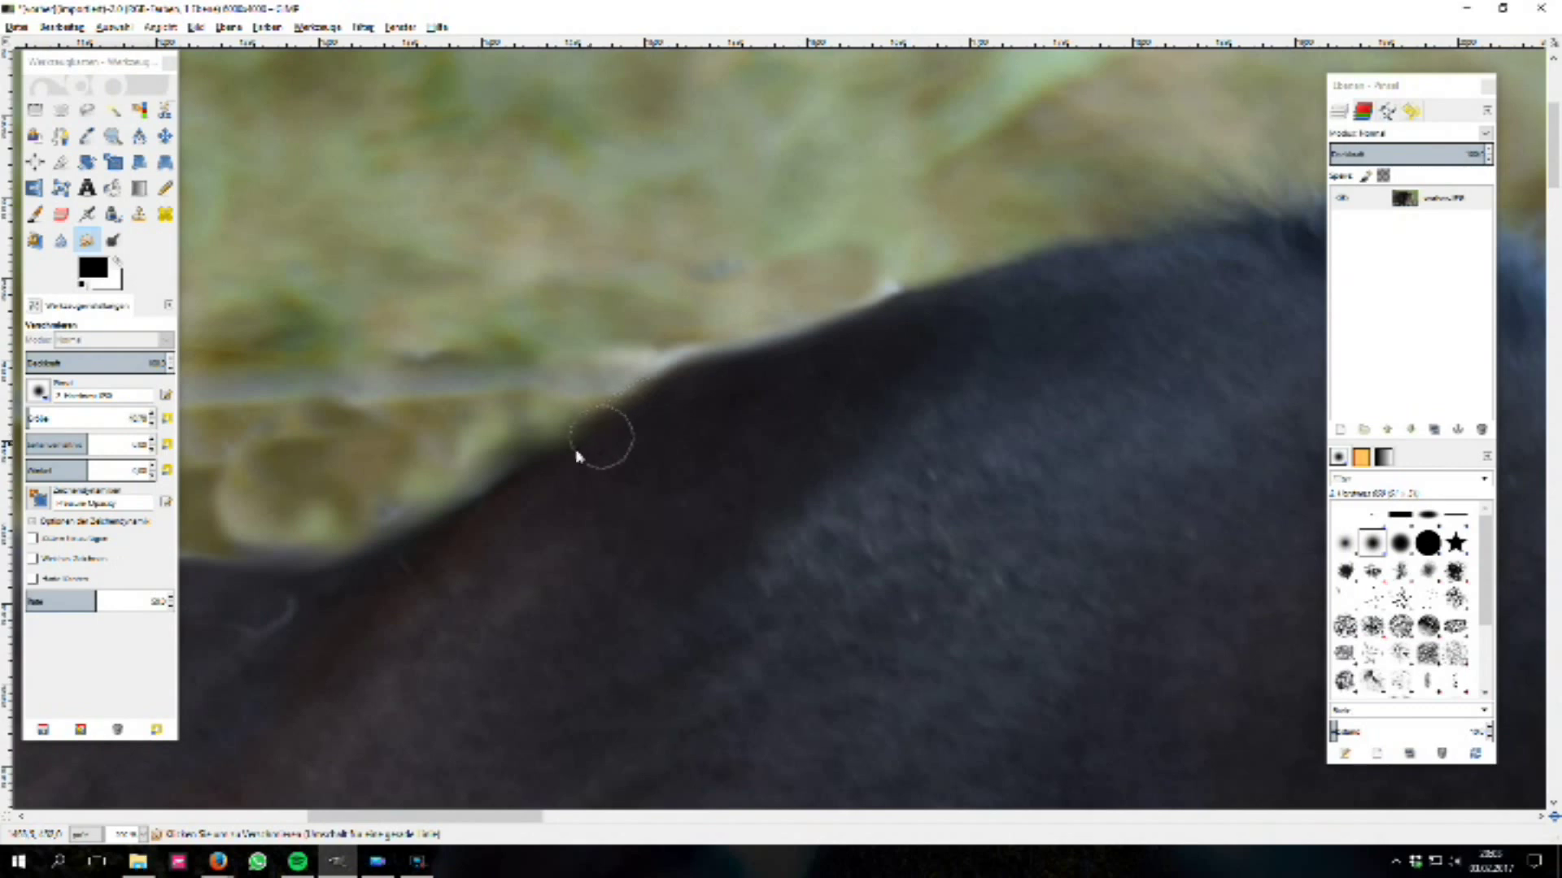
left_click_drag(660, 384, 567, 424)
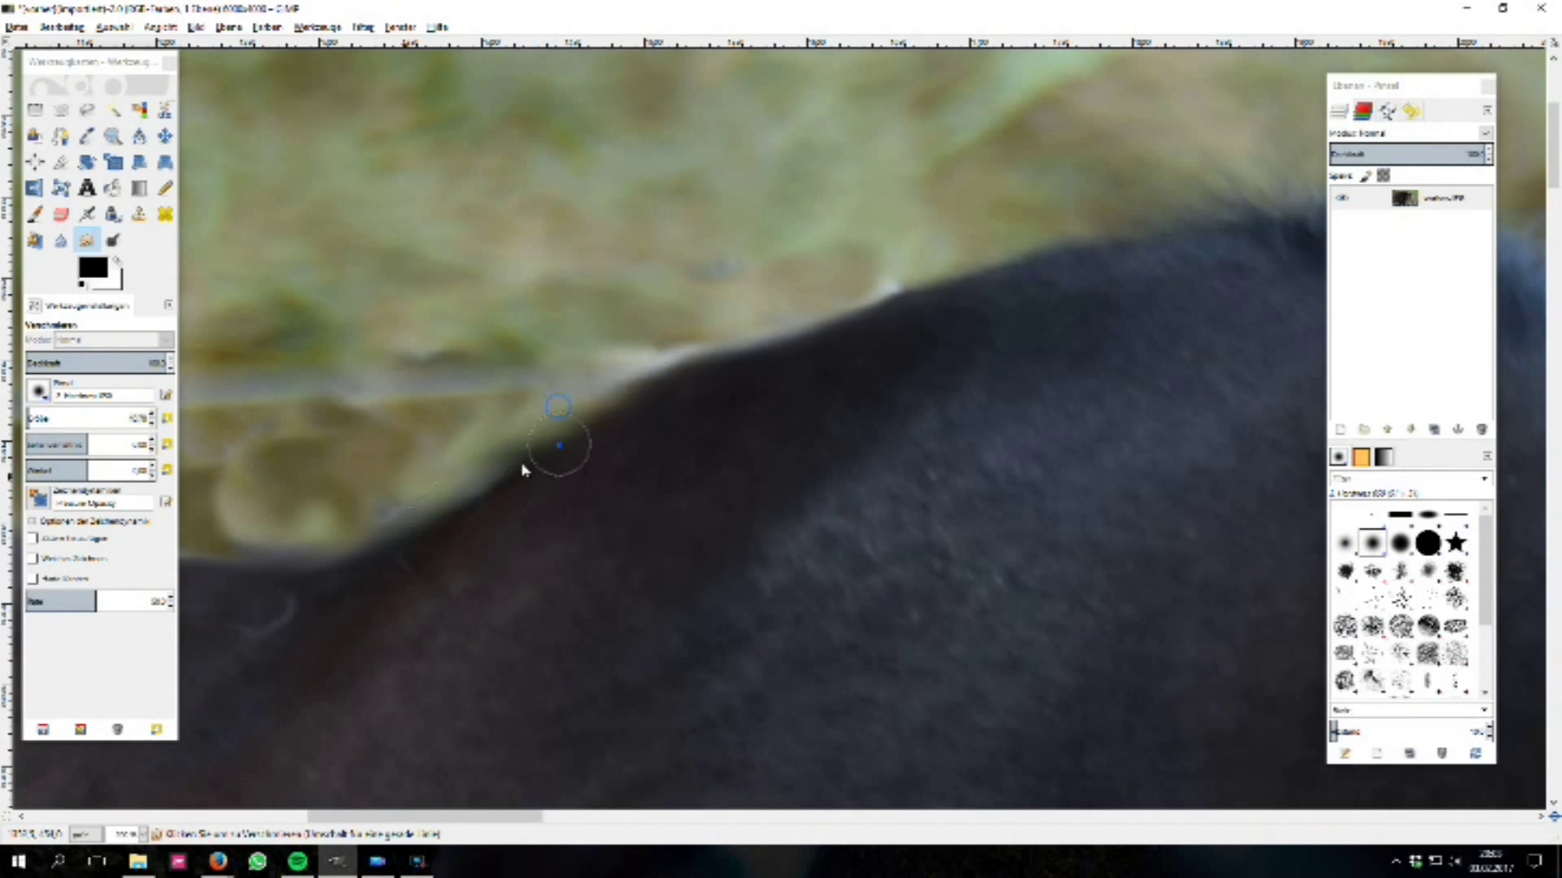
left_click(35, 110)
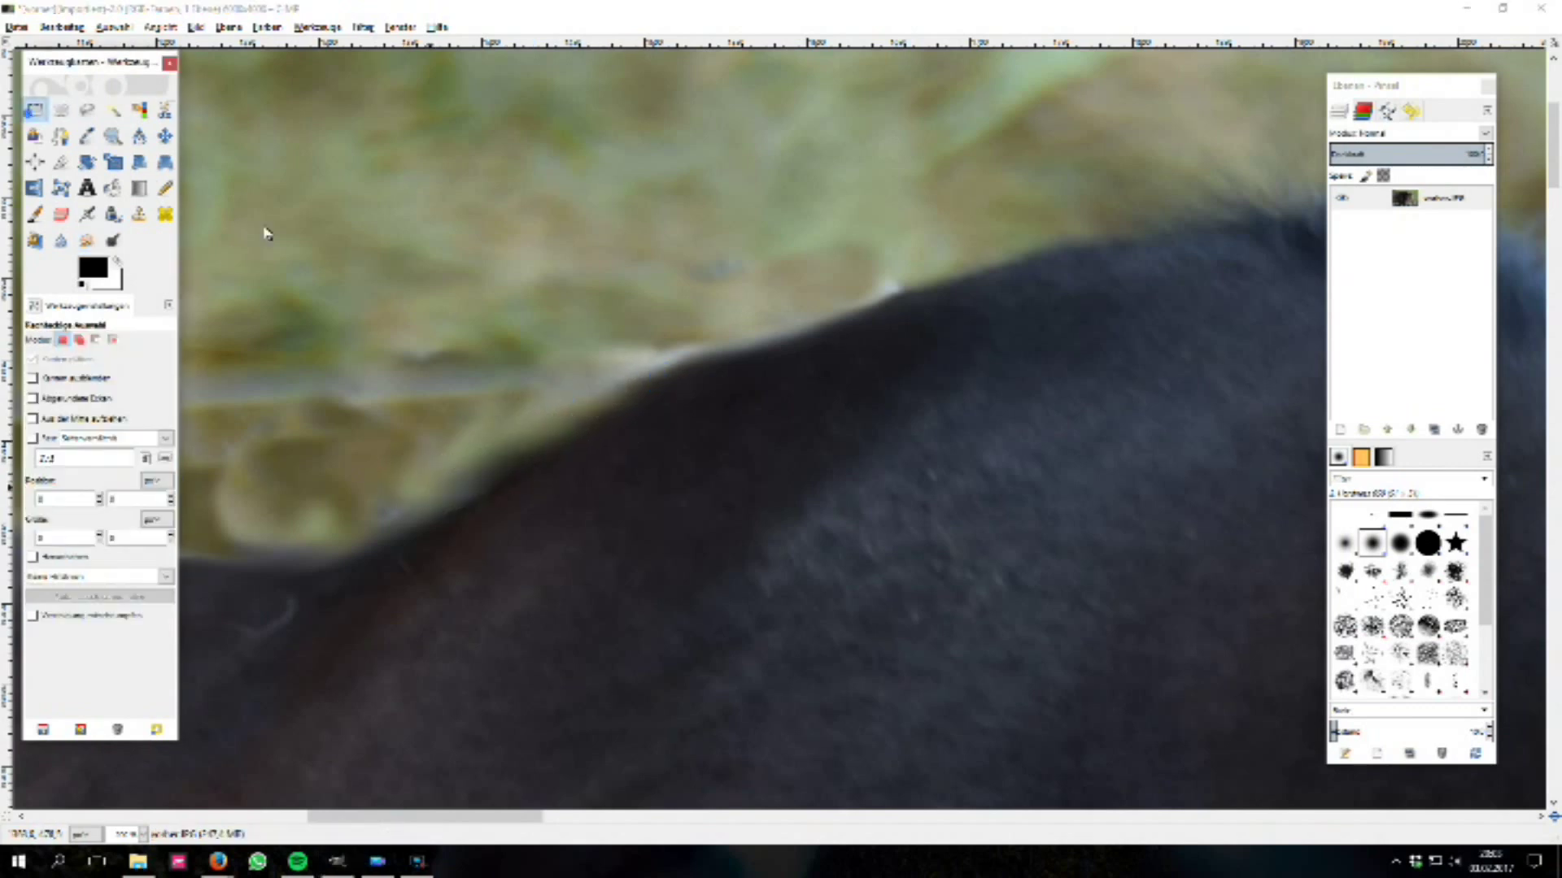
scroll(537, 339, "down", 1, "ctrl")
scroll(537, 339, "down", 2, "ctrl")
scroll(523, 362, "down", 1, "ctrl")
scroll(463, 408, "down", 1, "ctrl")
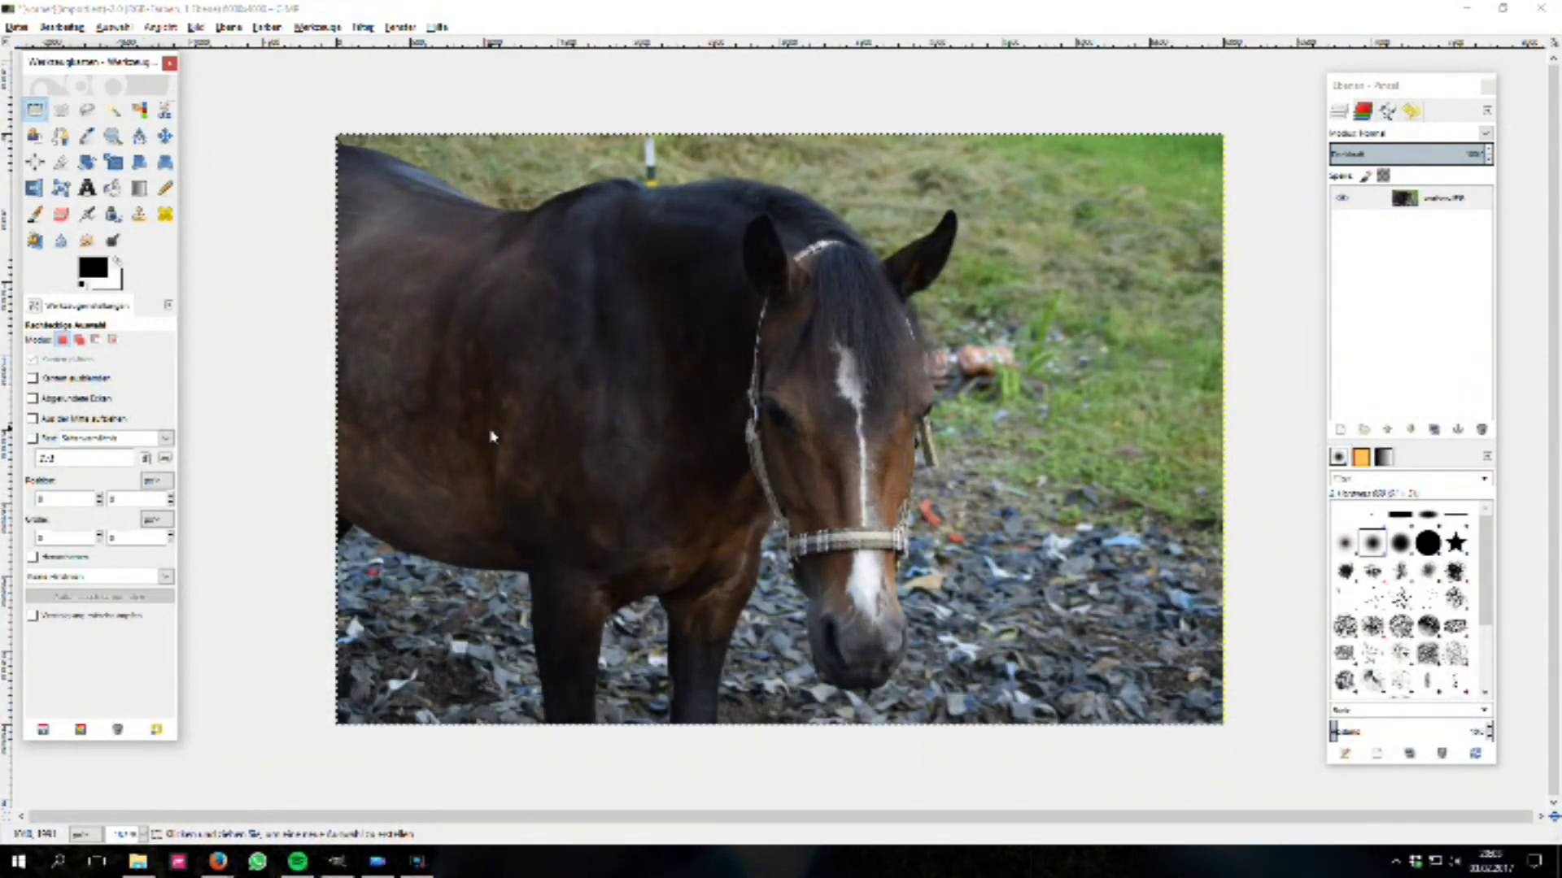
left_click(1012, 478)
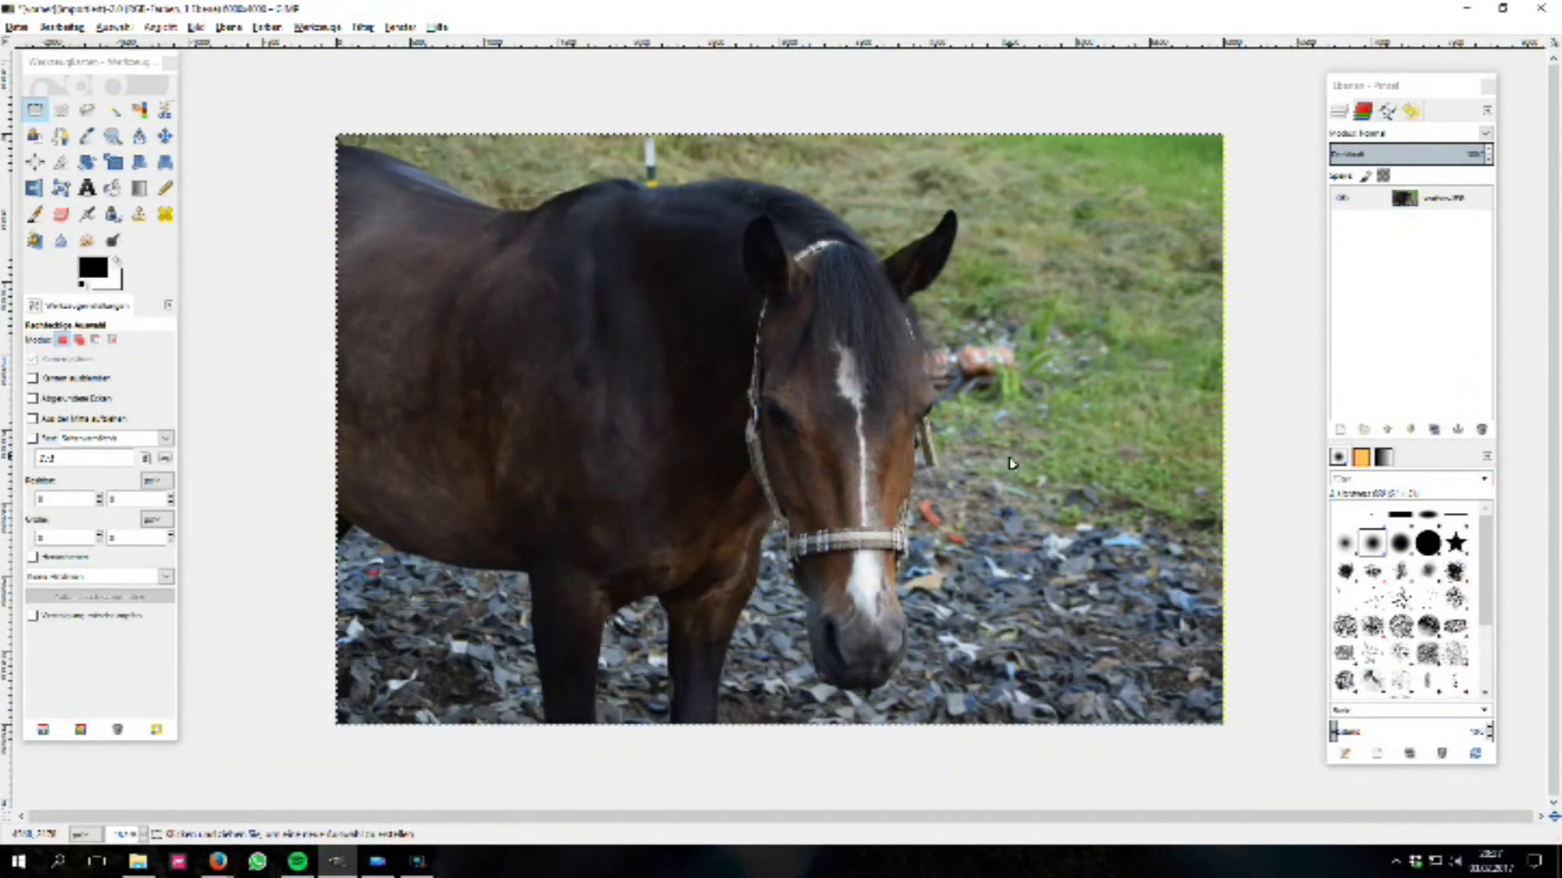